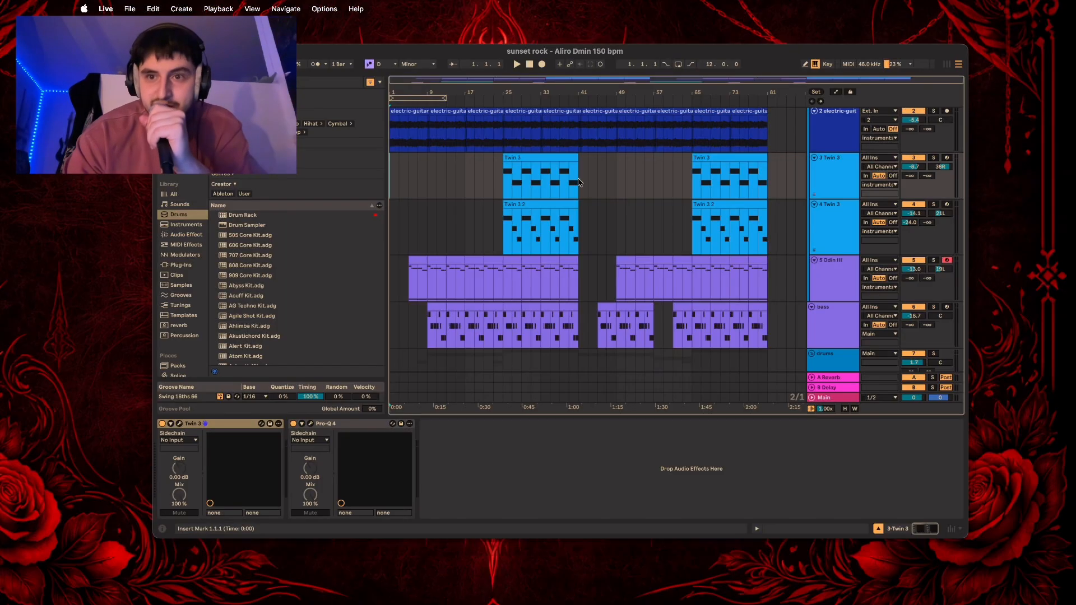
Step: Play the song from the start and solo the electric guitar track
scroll(611, 183, up, 2)
click(930, 151)
key(space)
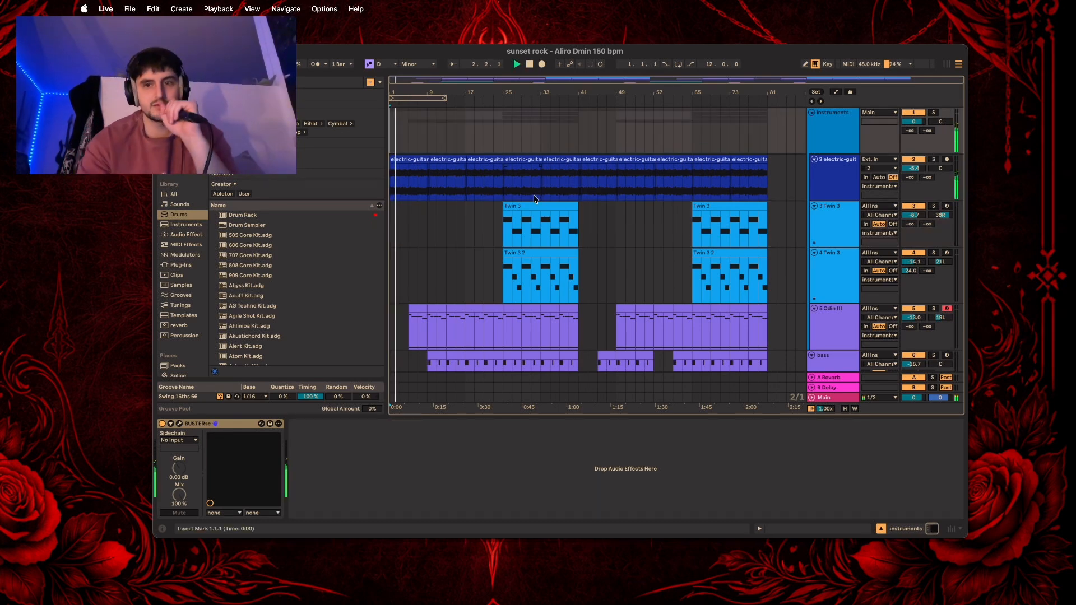
scroll(534, 198, down, 2)
click(935, 114)
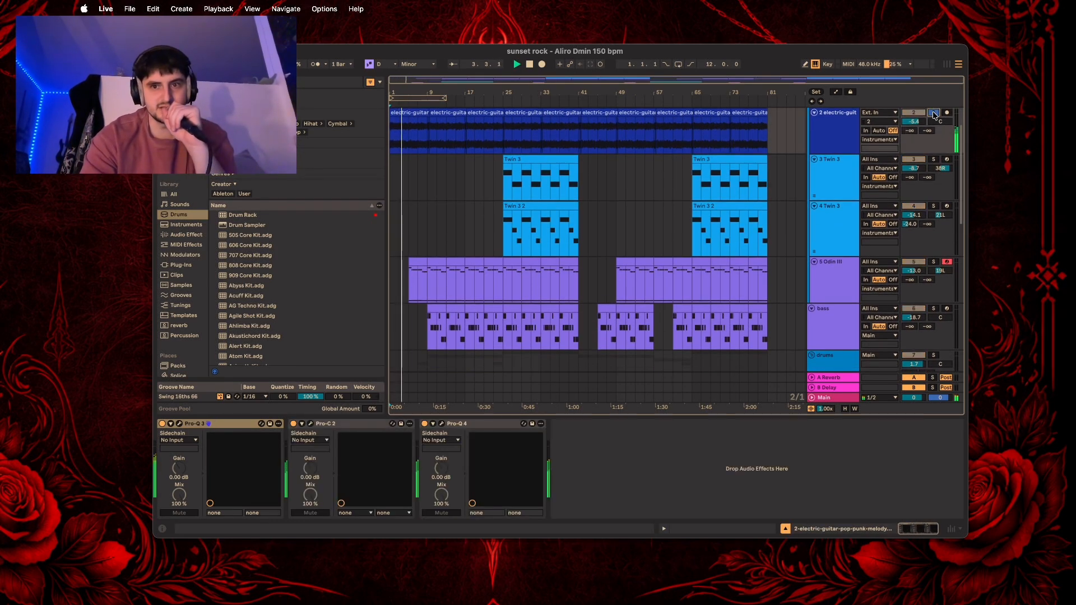
scroll(643, 217, up, 2)
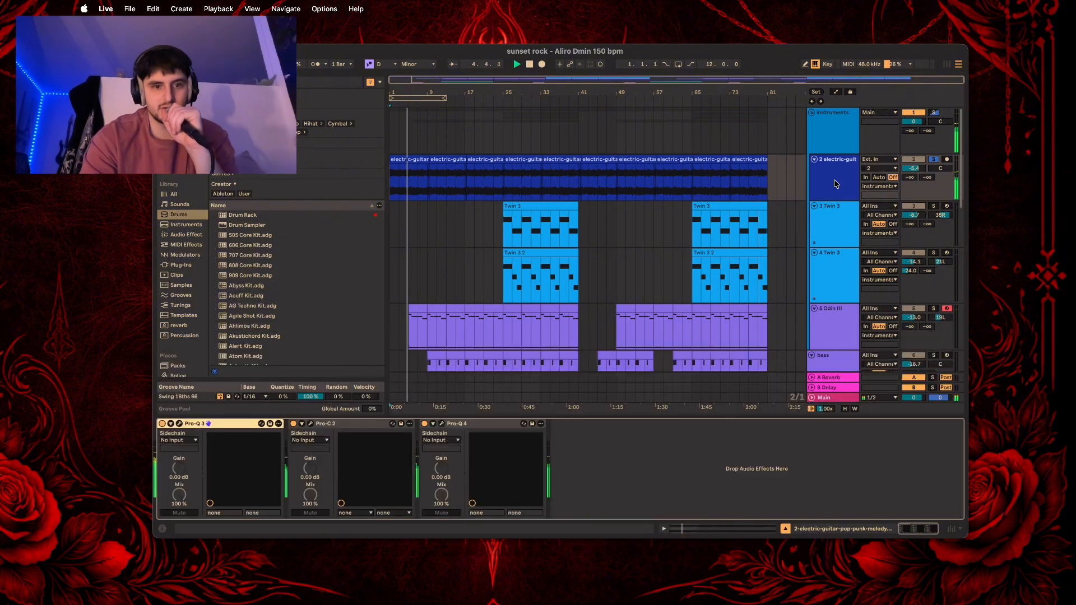
Step: Open Pro-Q 3 on the electric guitar track and audition its low-end cuts one band at a time
click(179, 424)
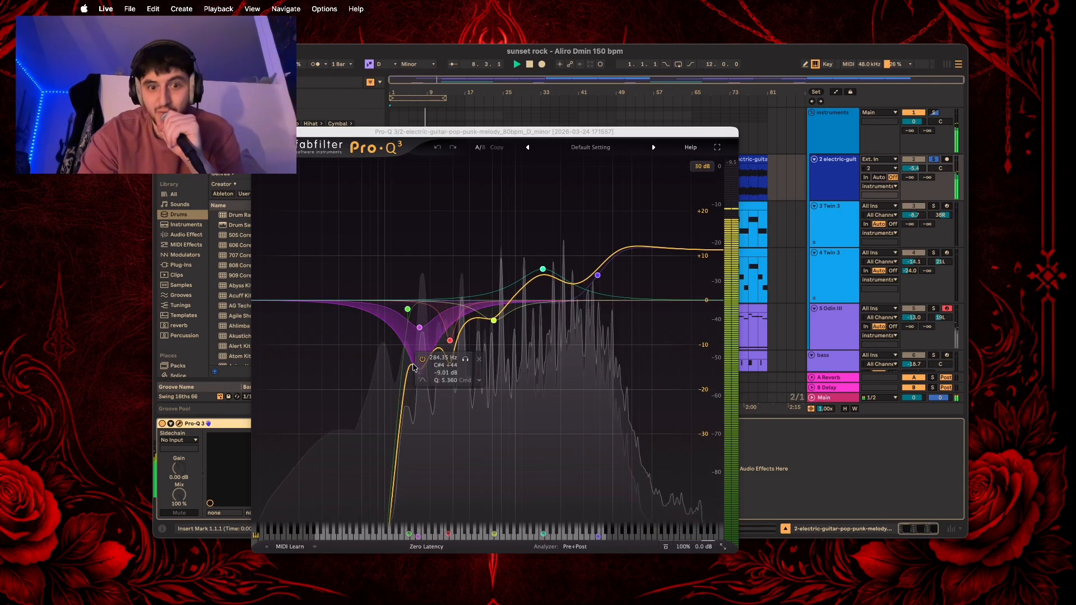
click(464, 361)
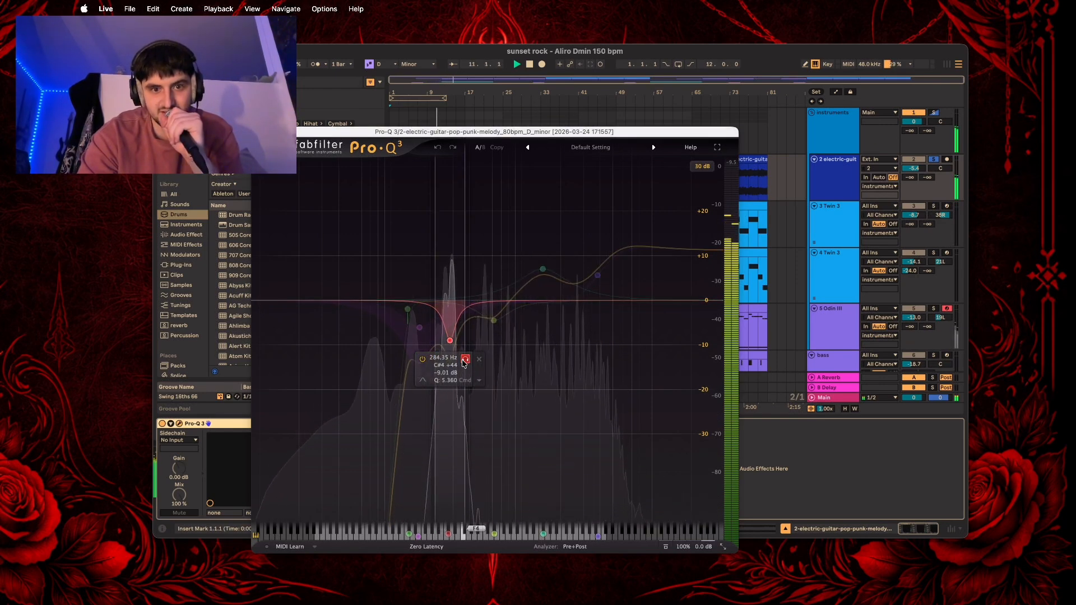
click(464, 360)
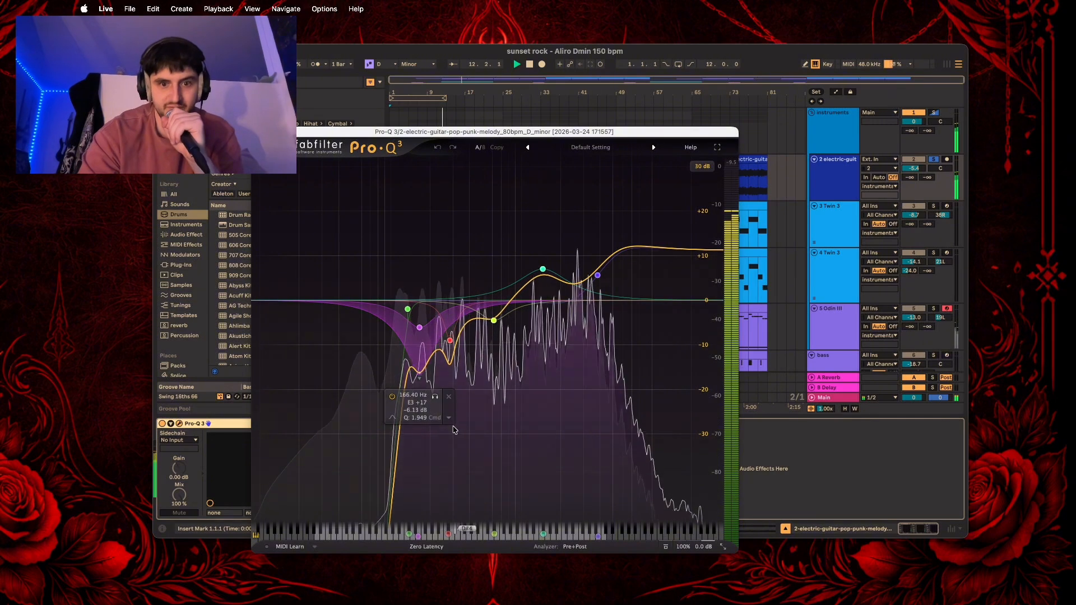
click(437, 399)
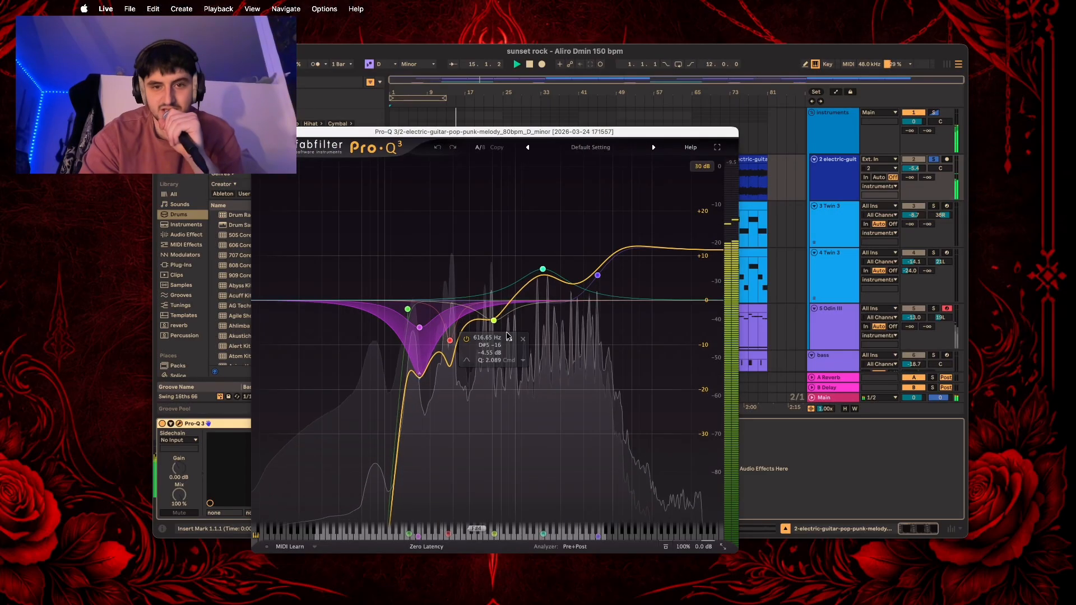
Step: Solo the 1464.9 Hz boost in Pro-Q 3 to hear what it adds, and close the equalizer
mouse_move(758, 176)
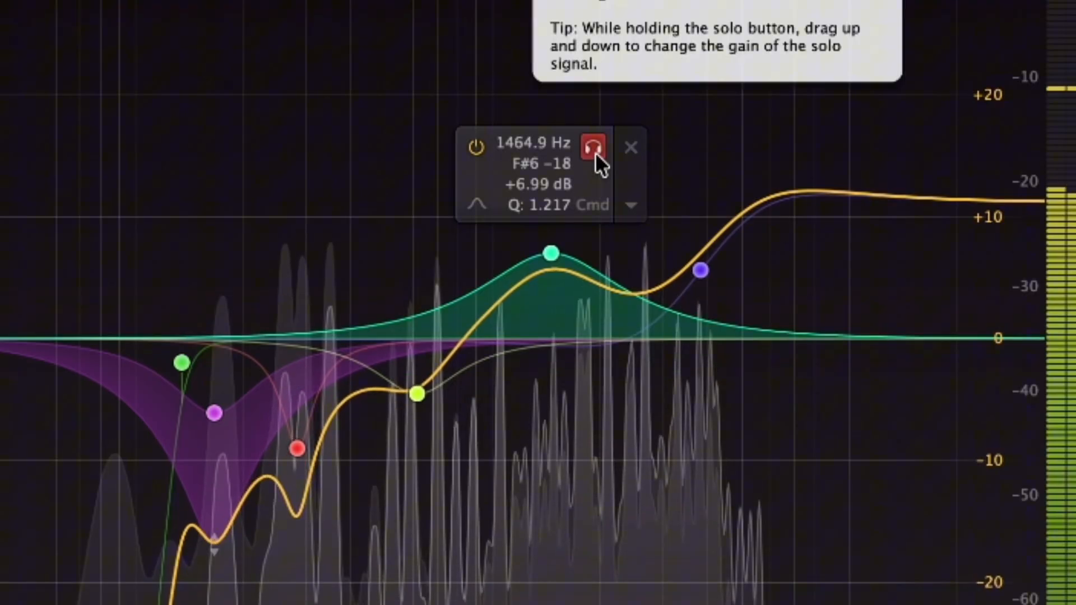
click(559, 236)
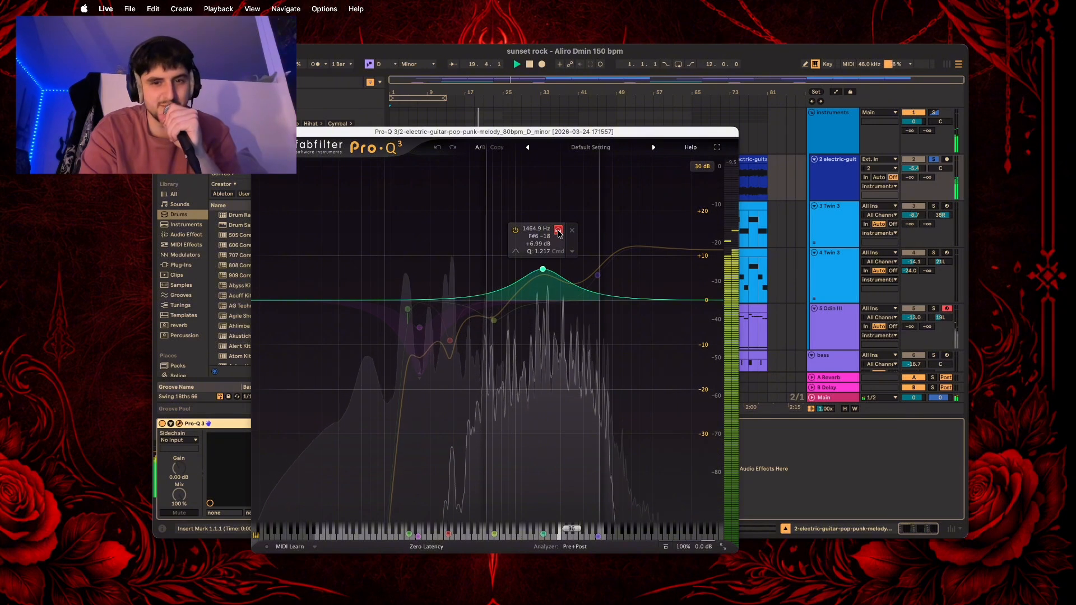
drag(558, 233, 613, 241)
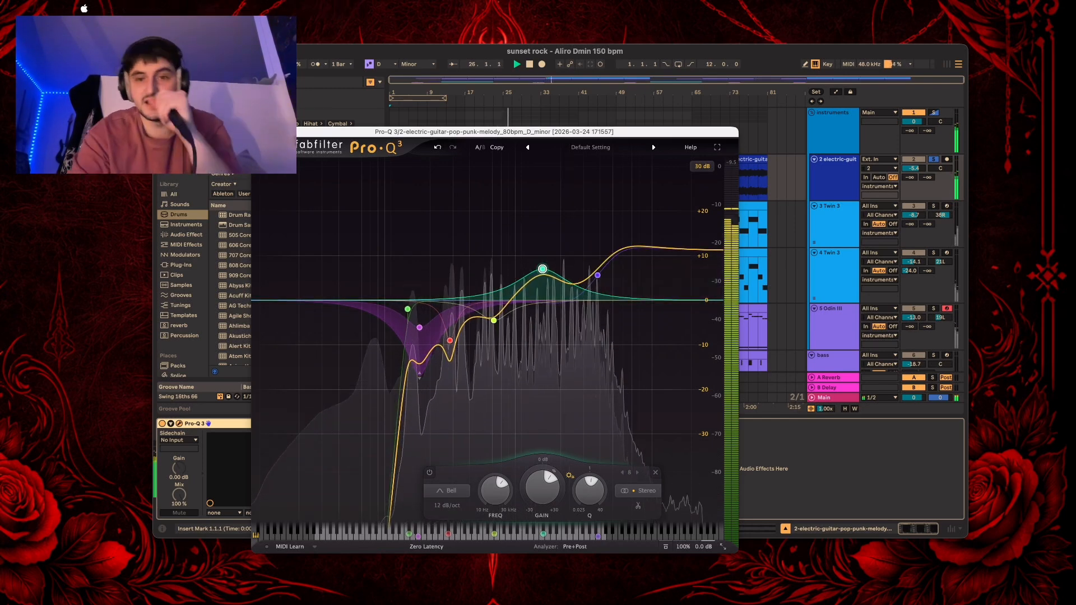
click(257, 132)
Step: Play from bar 25 on the first Twin 3 track, and return the solo to the electric guitar track
click(502, 228)
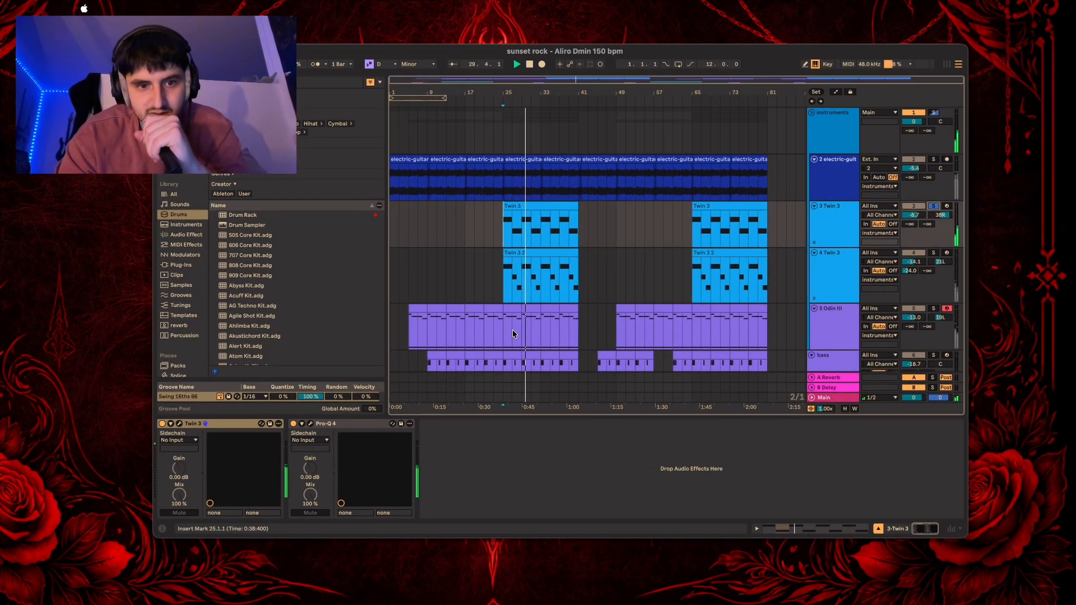
click(839, 186)
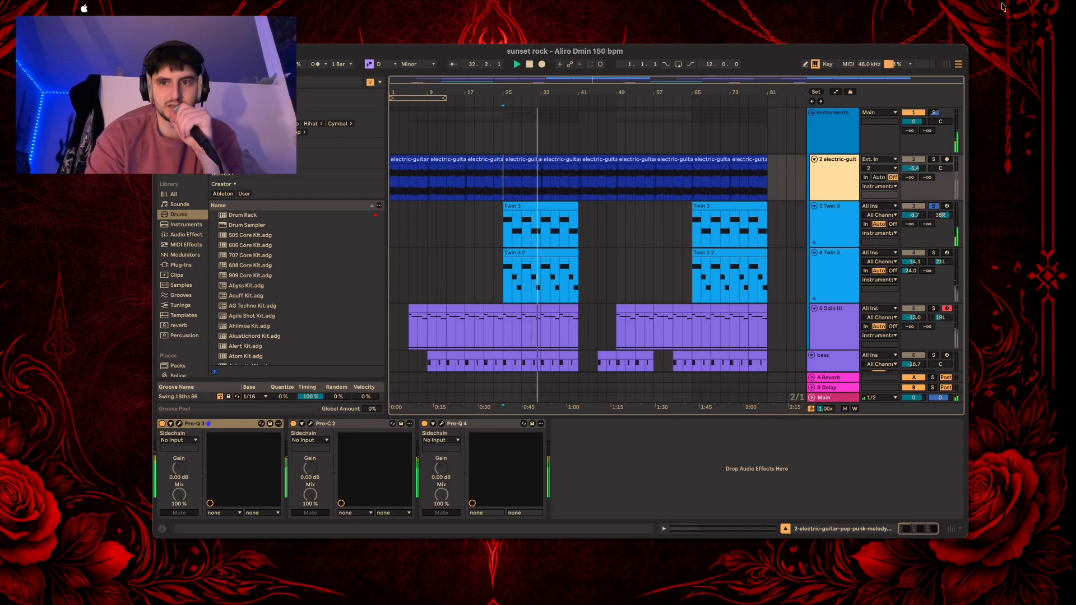
click(934, 160)
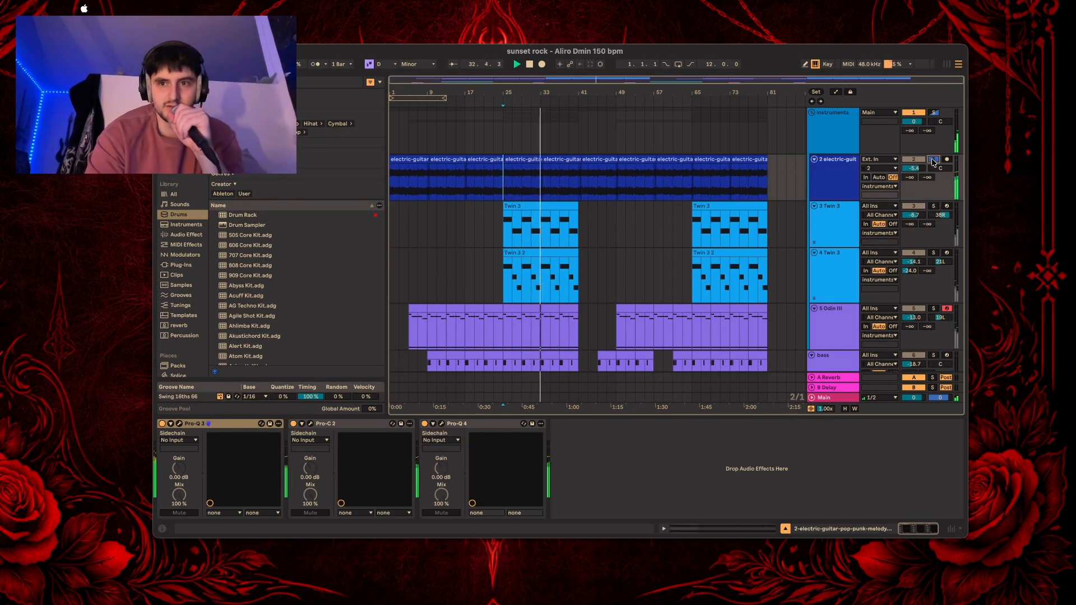
Step: Examine the electric guitar's Pro-C 2 compressor settings and the bands of its Pro-Q 4 equalizer
click(311, 424)
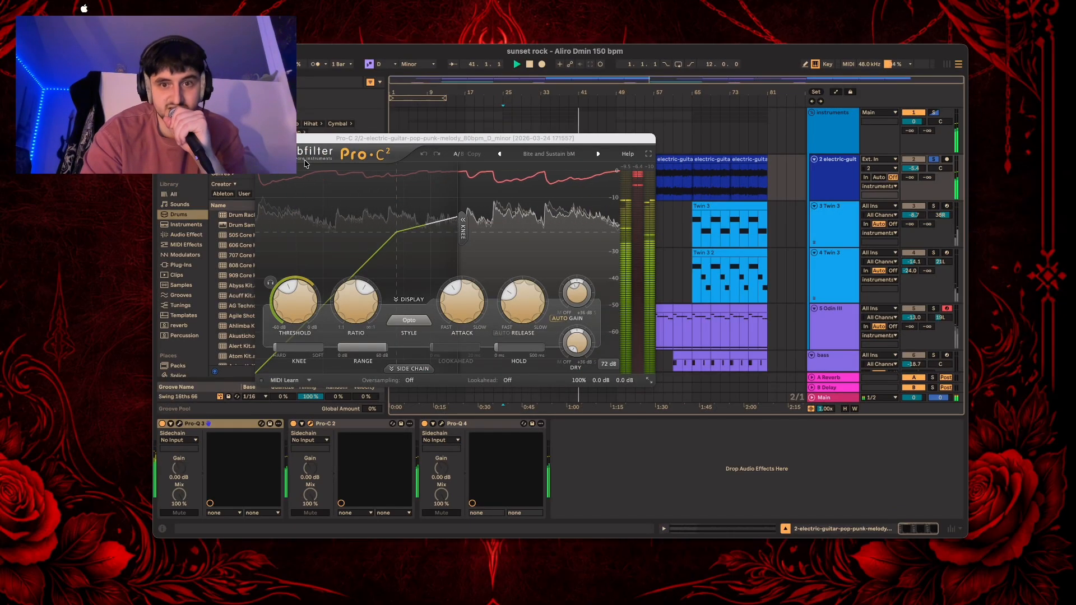
key(super+alt+p)
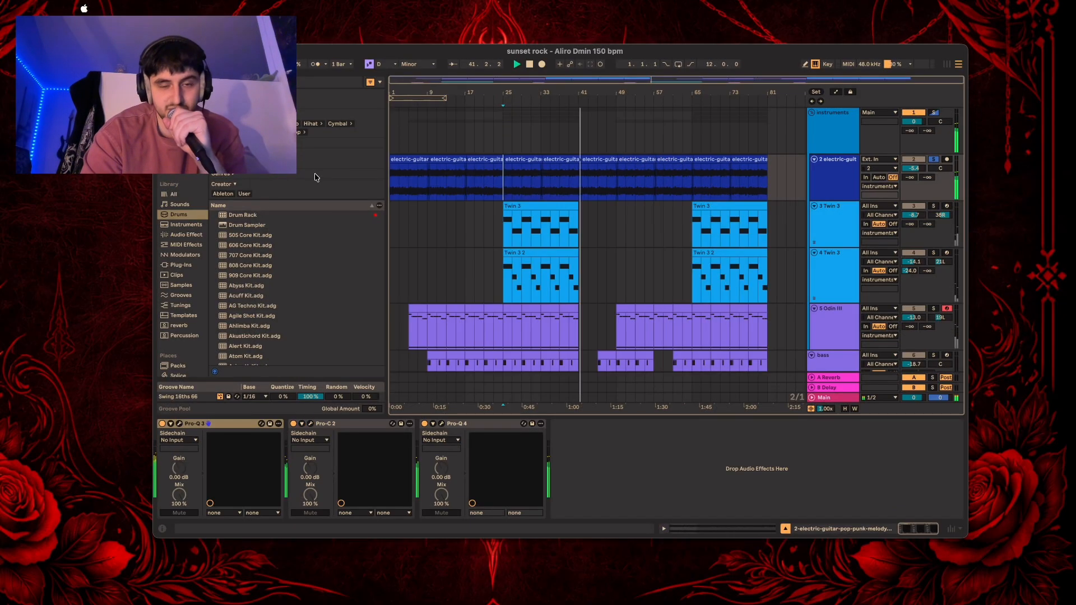
click(441, 424)
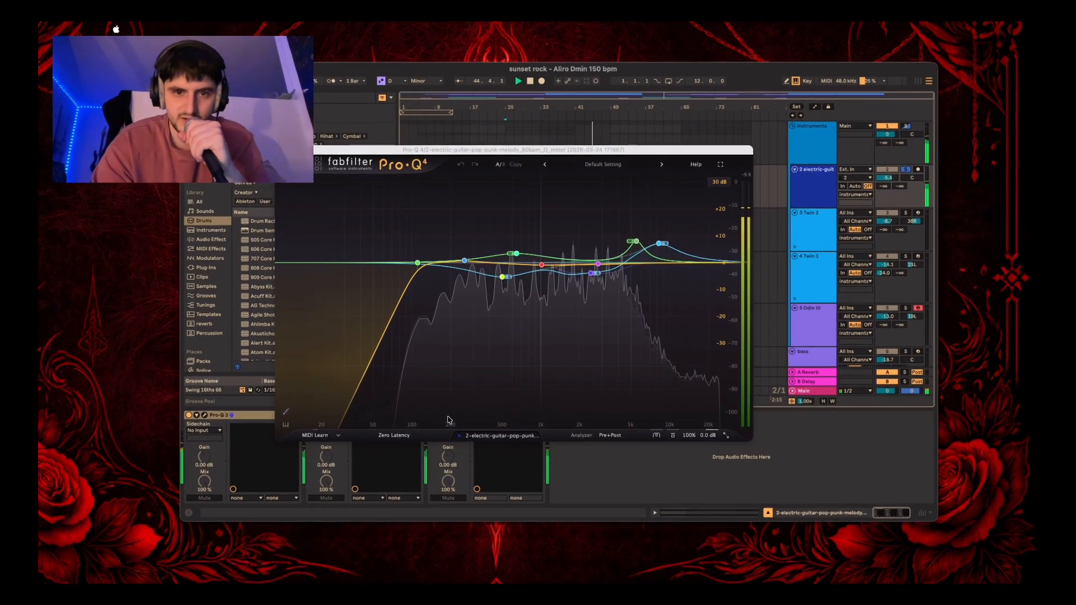
click(509, 253)
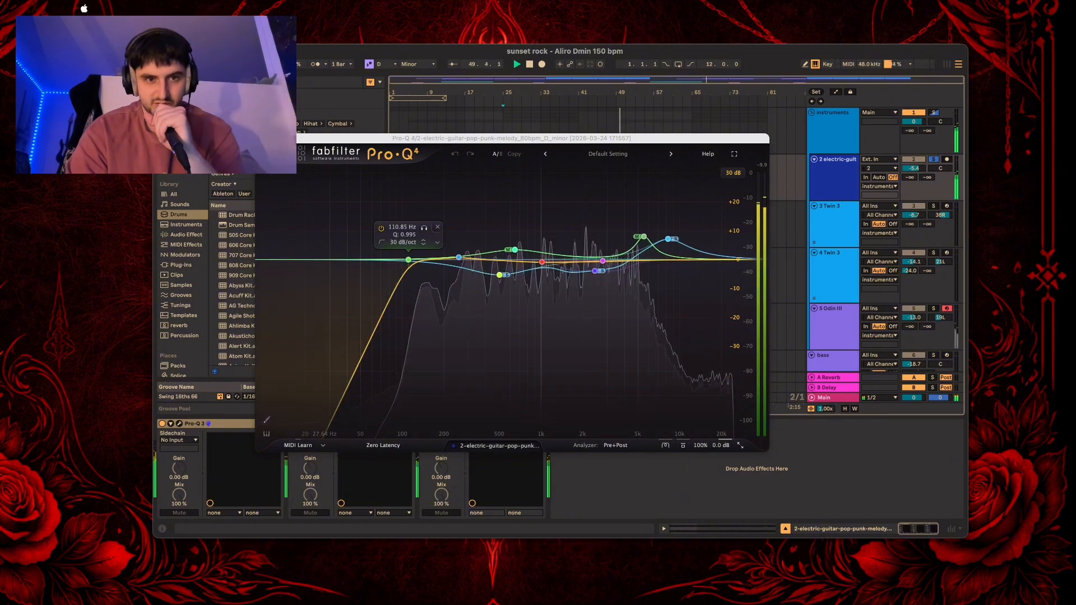
click(260, 138)
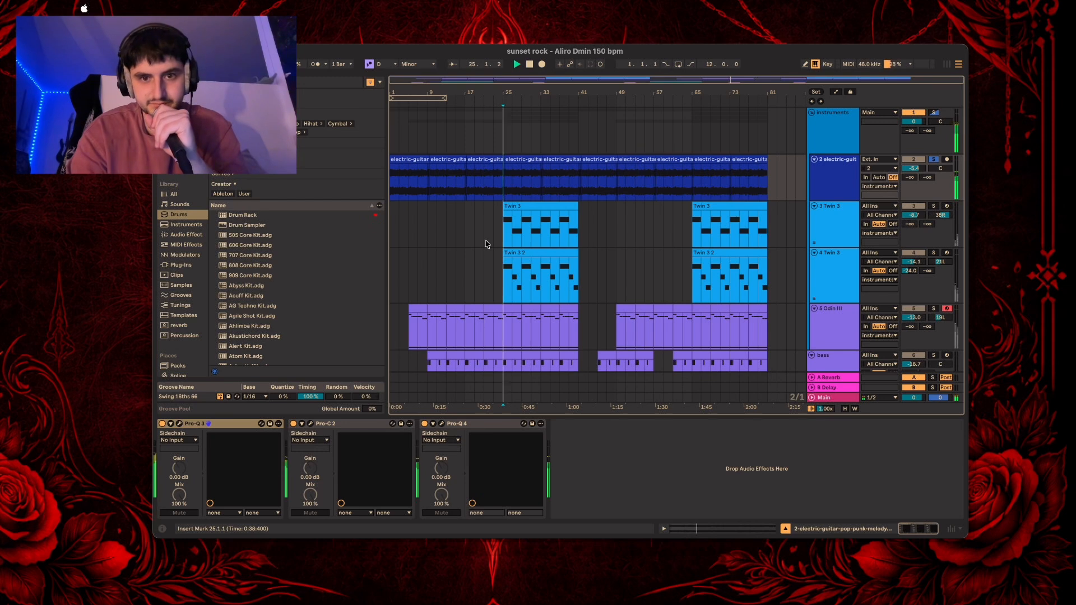
Step: Solo both Twin 3 tracks and examine the notes of the Twin 3 2 clip starting at bar 25
click(928, 207)
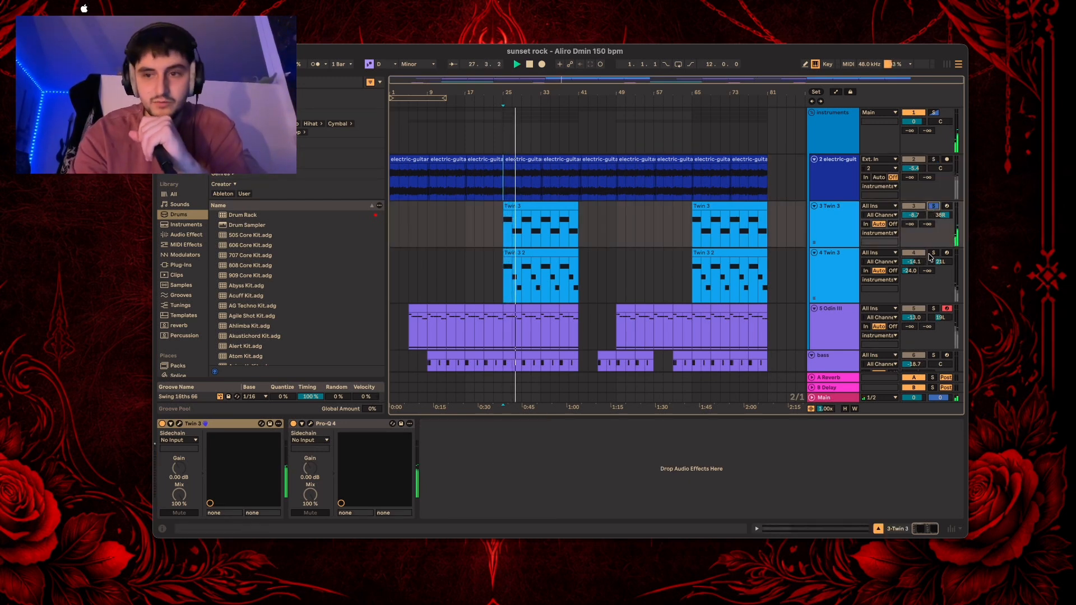
click(931, 257)
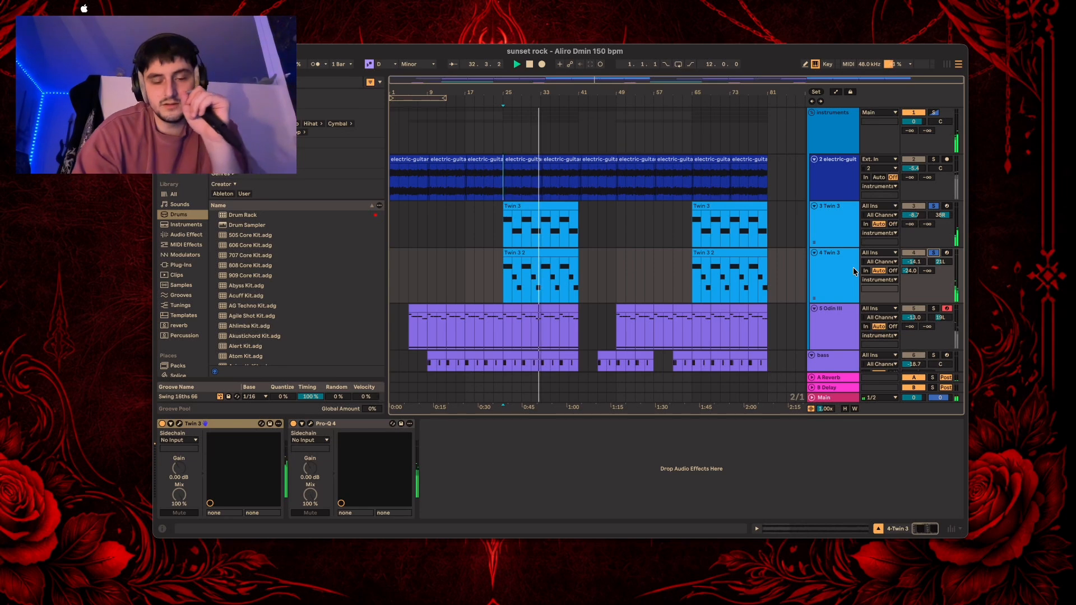
double_click(532, 252)
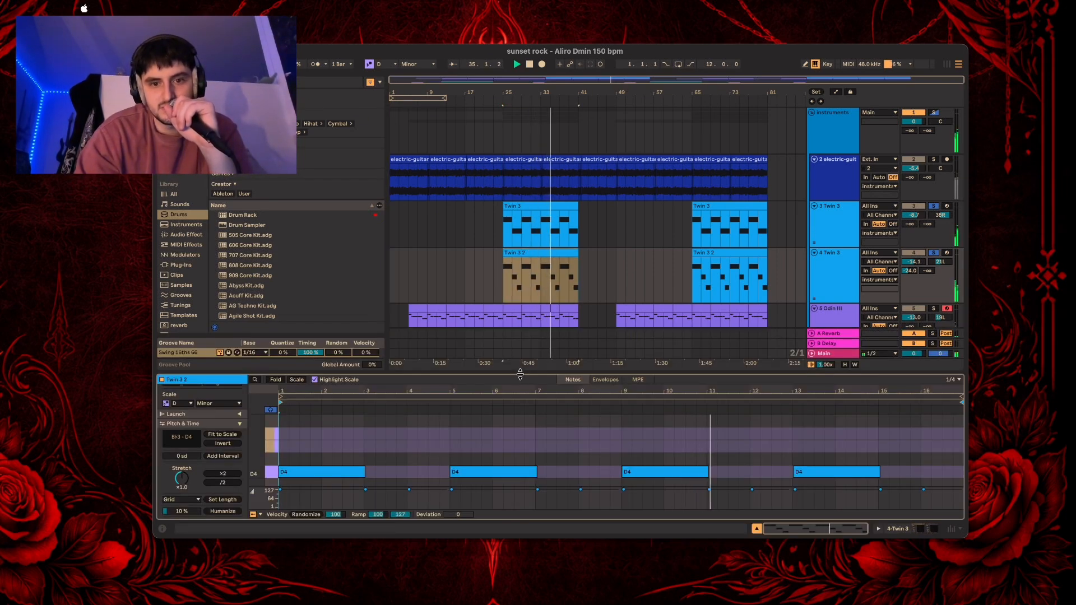
drag(520, 375, 521, 122)
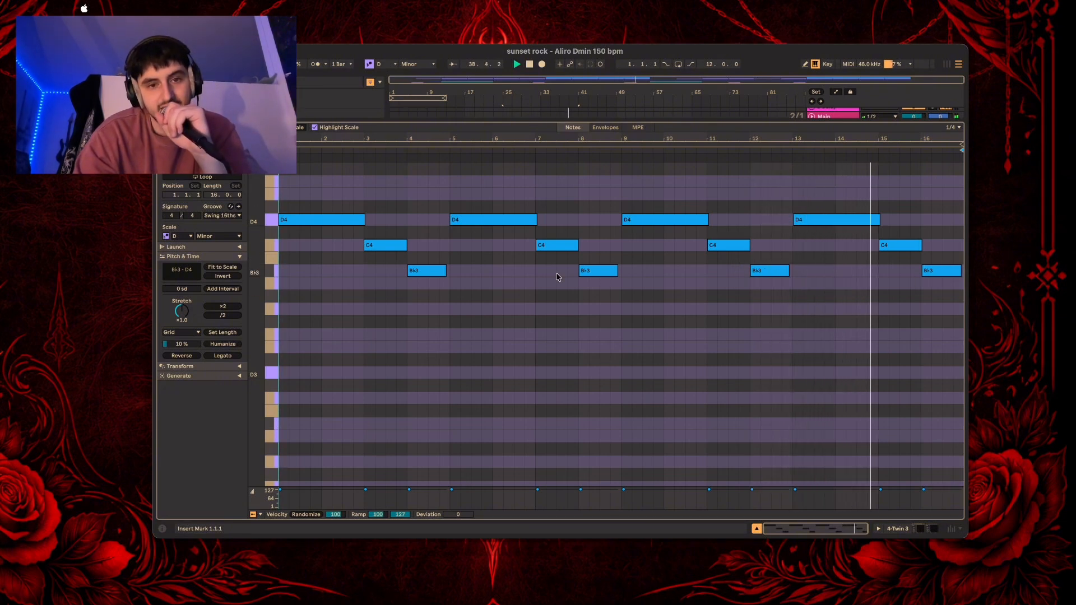
drag(457, 123, 458, 359)
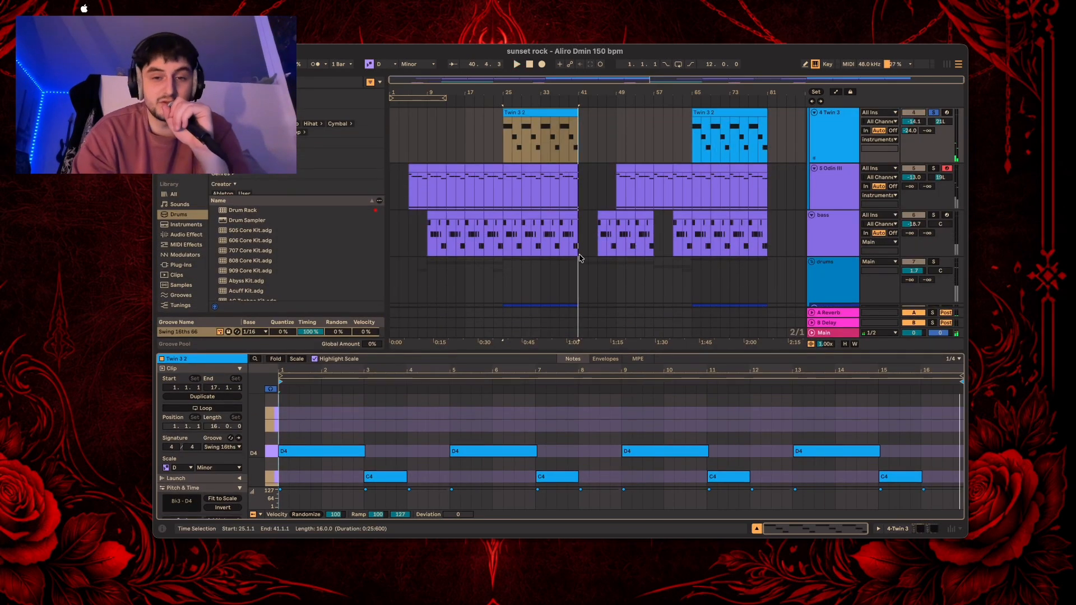
Step: Play the soloed Odin III track from bar 5 and examine the notes of its first clip
click(408, 194)
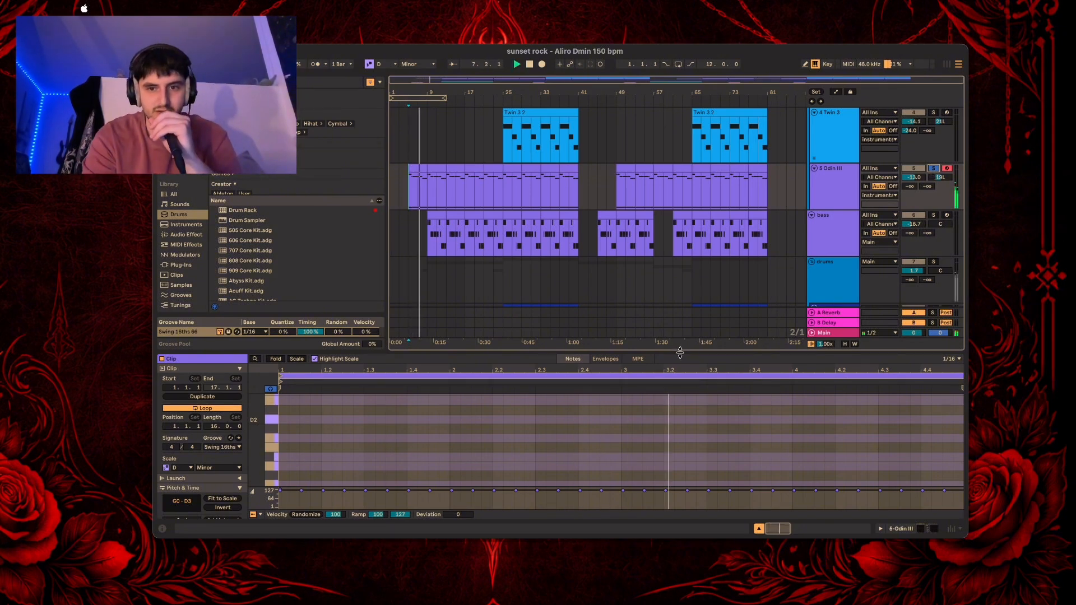
drag(638, 350, 637, 111)
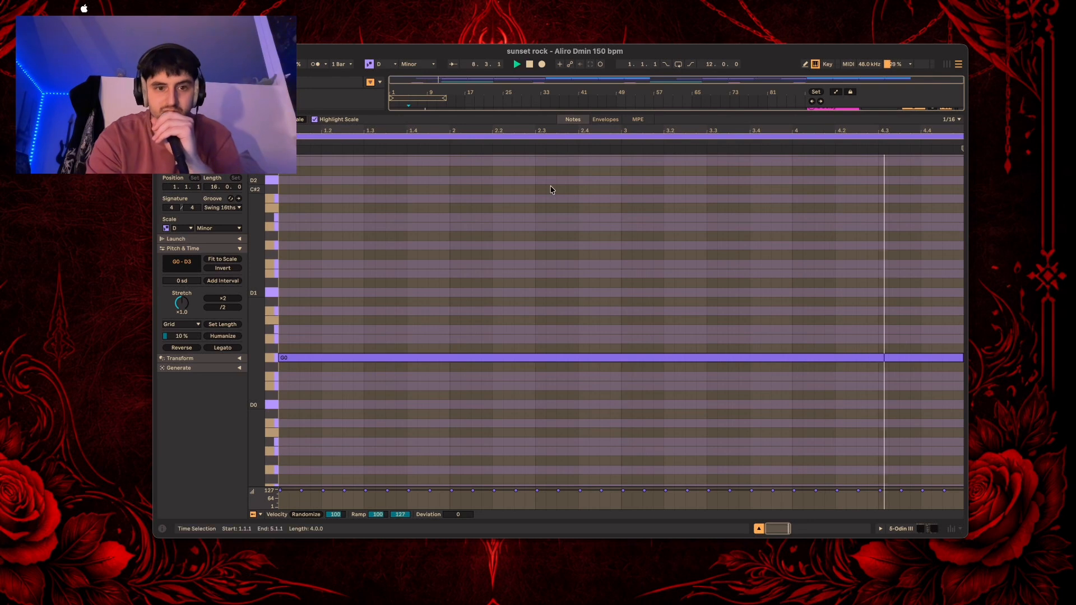
click(355, 359)
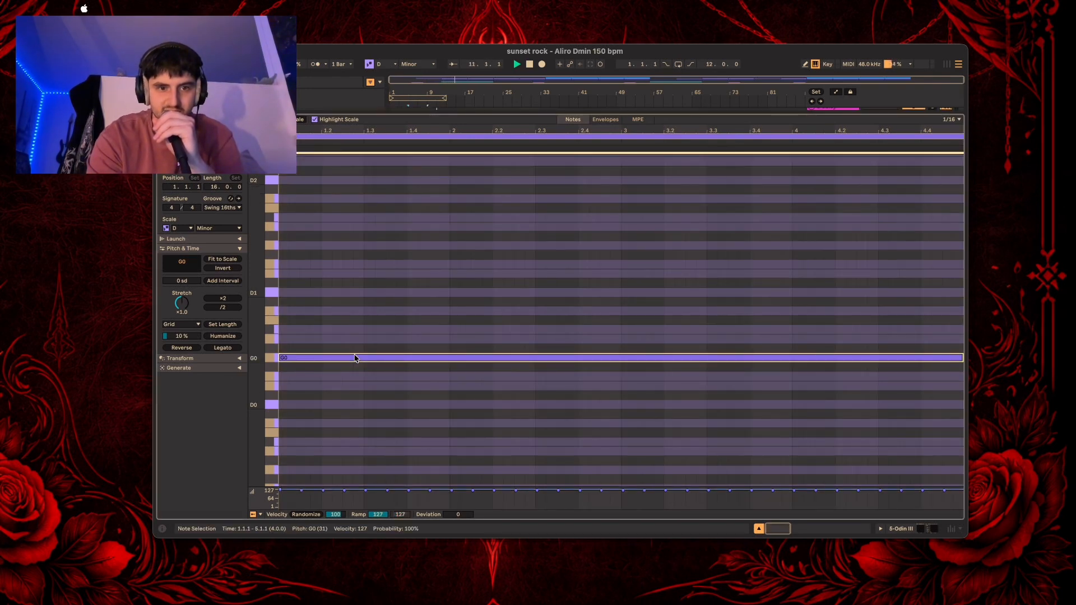
mouse_move(298, 359)
mouse_down()
mouse_move(303, 369)
mouse_move(301, 360)
mouse_up()
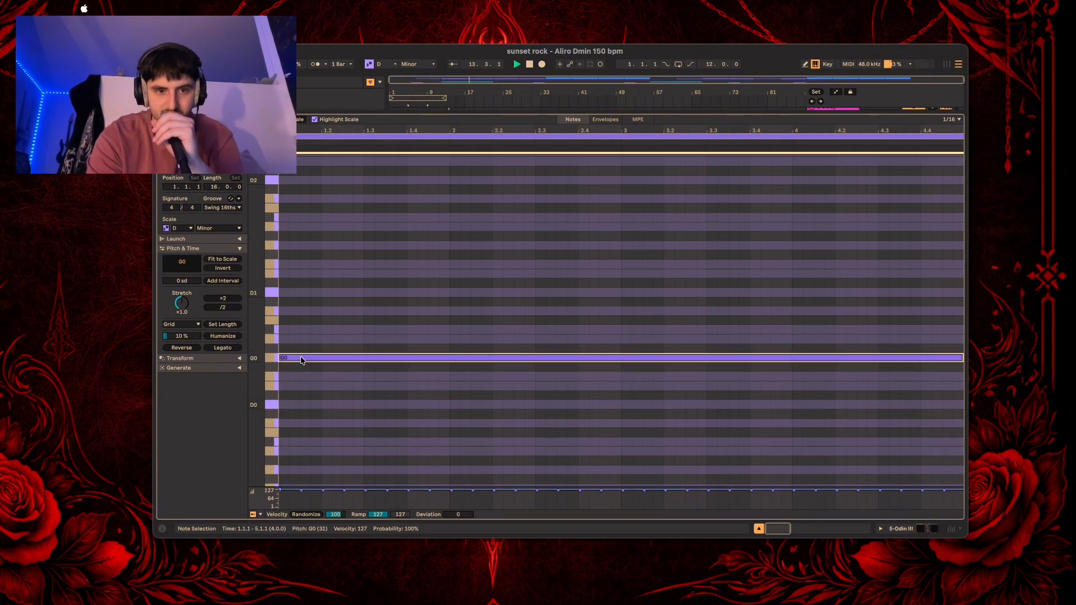
key(space)
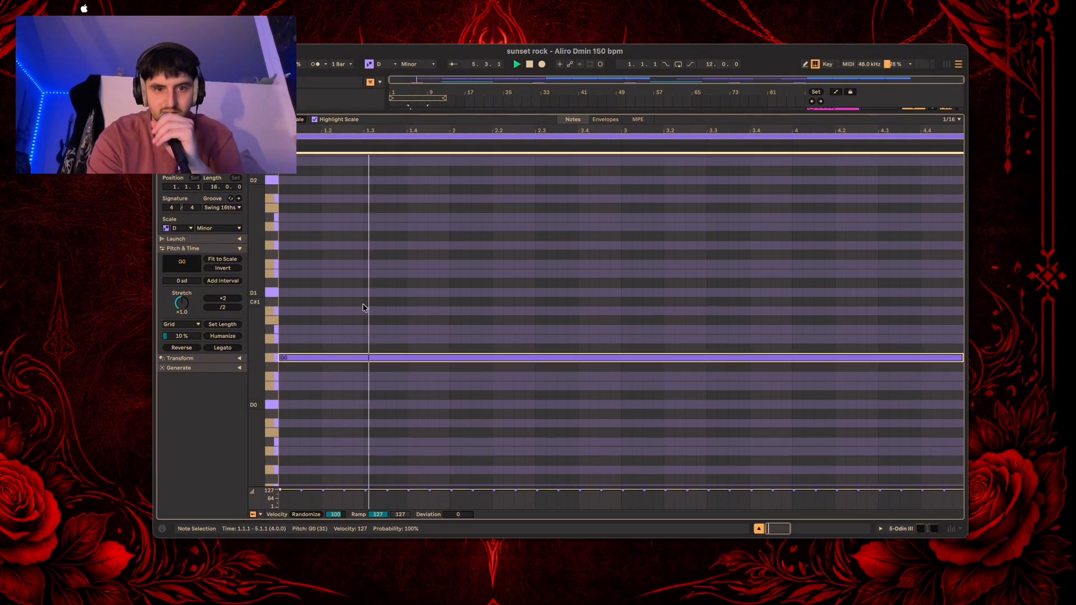
drag(473, 115, 473, 292)
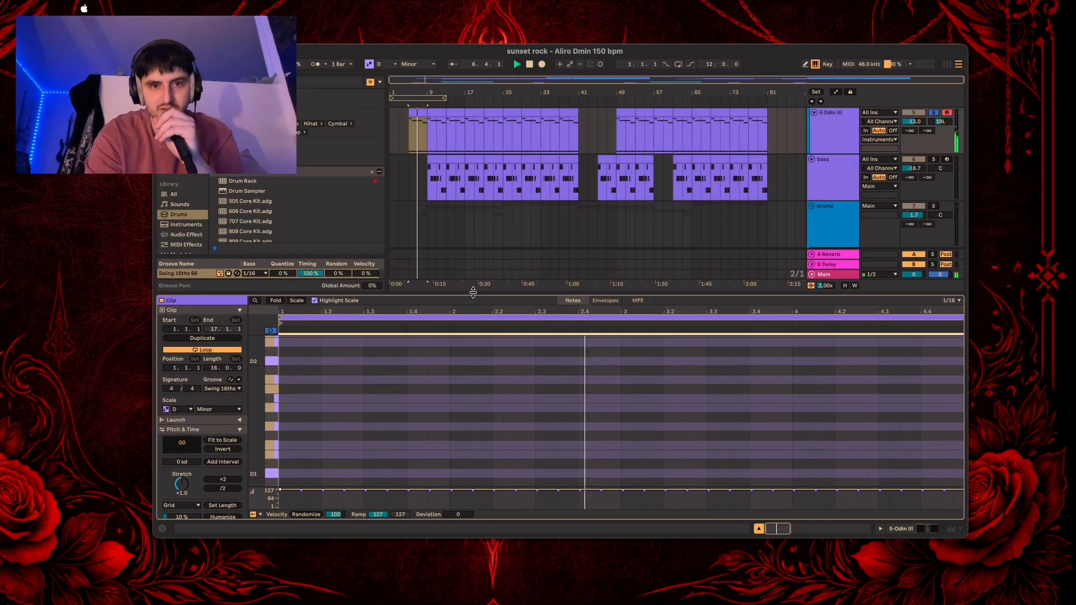
Step: Select the Odin III track and solo the bass track alongside it
click(831, 128)
scroll(896, 218, up, 1)
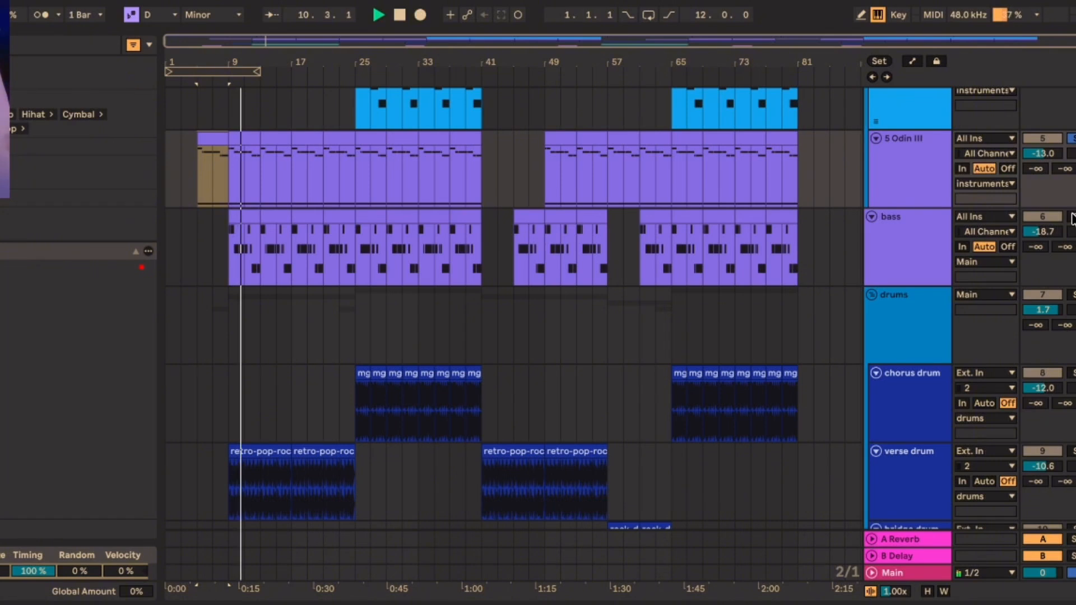
click(1072, 219)
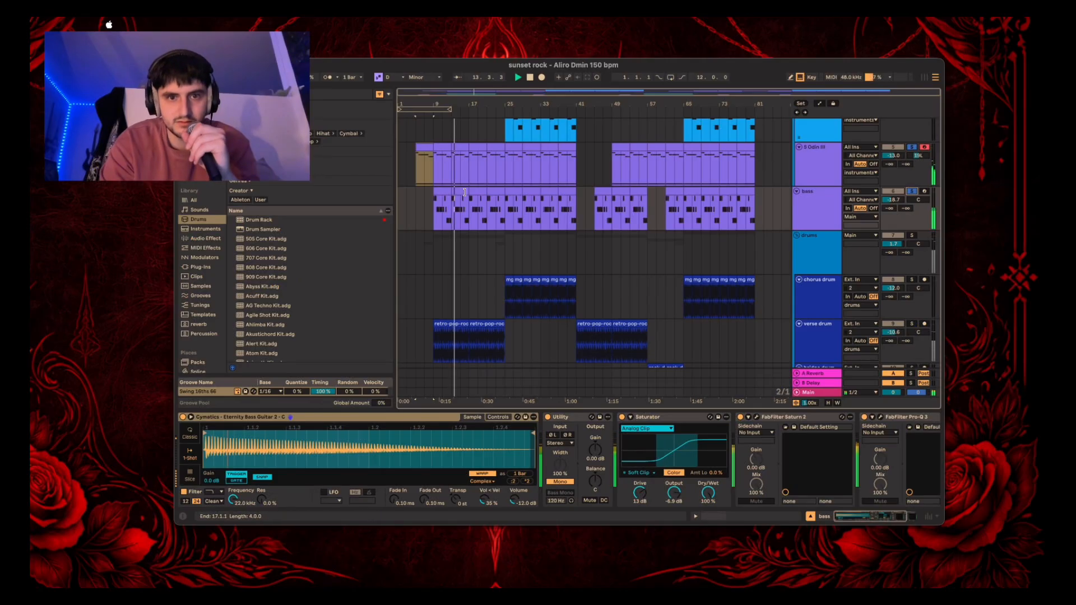
Step: Examine the notes of the bass clip at bar 13, and switch back to the bass track's device chain
click(280, 247)
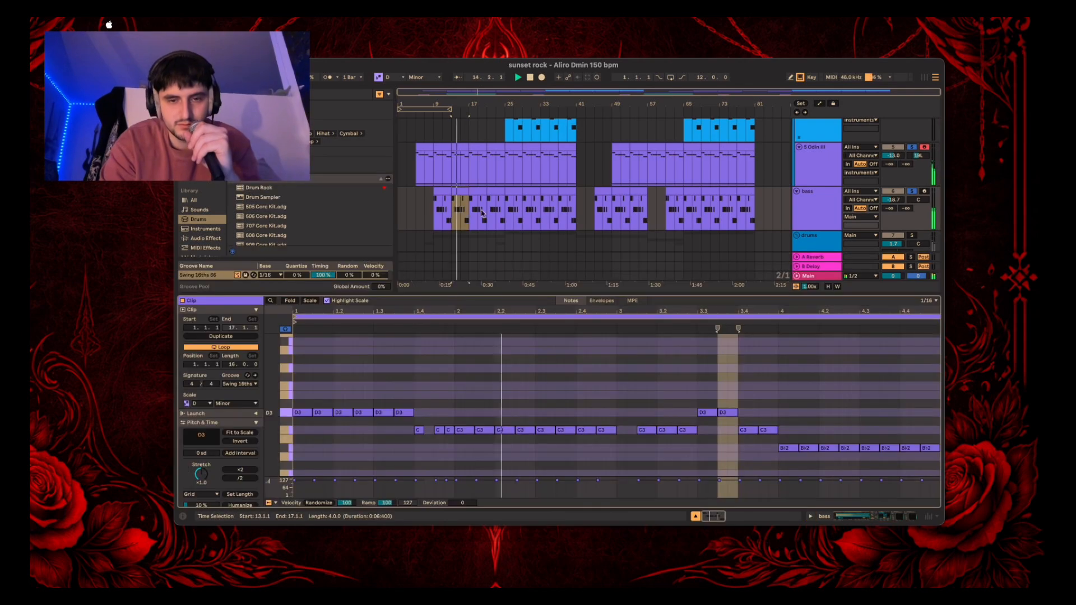
drag(523, 291, 533, 110)
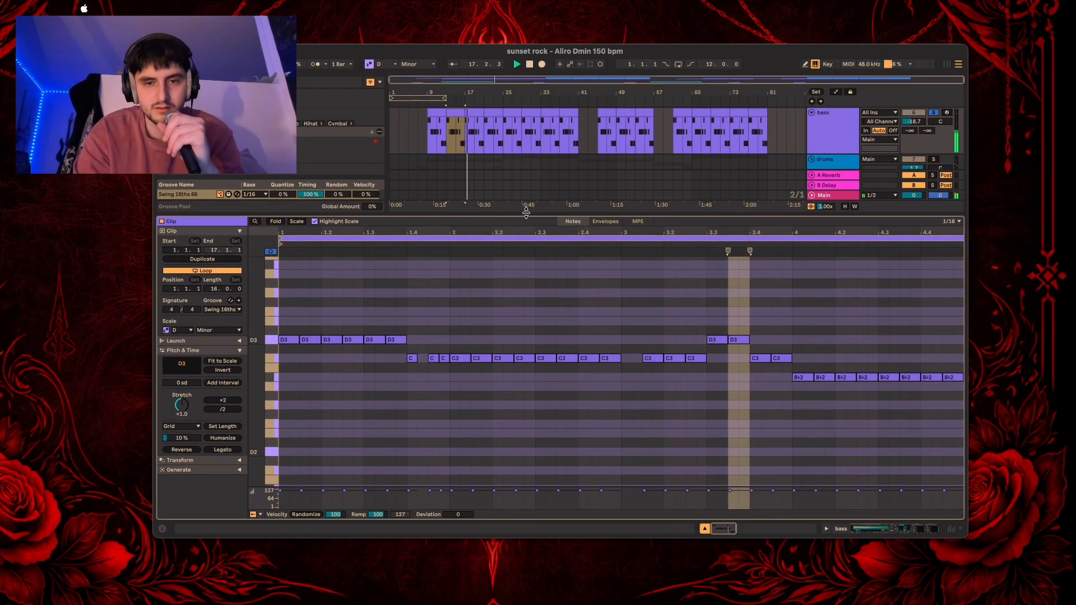
drag(527, 212, 516, 319)
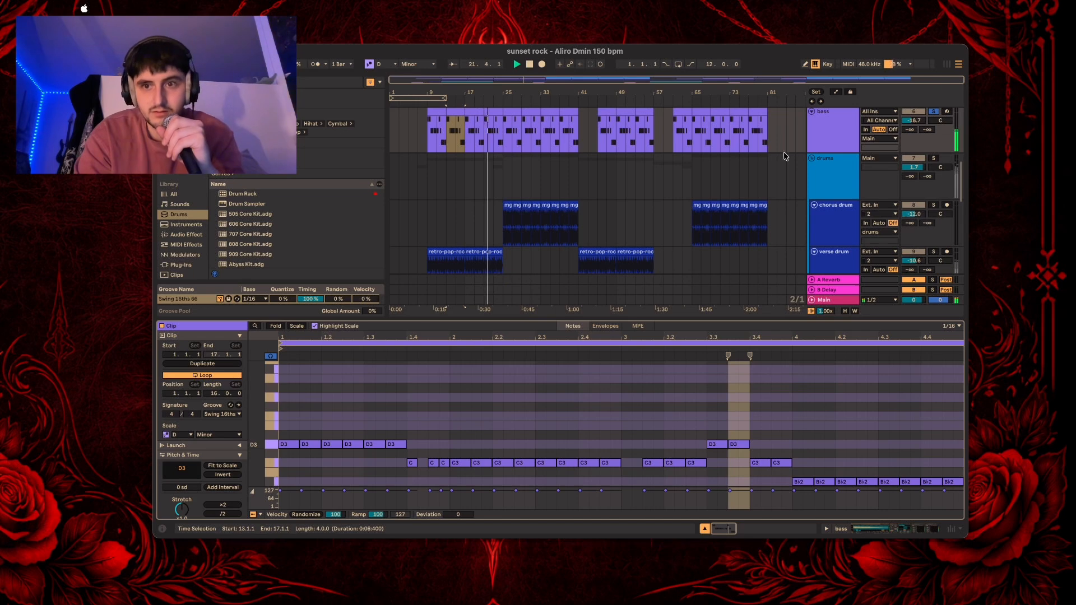
key(shift+Tab)
scroll(733, 198, up, 3)
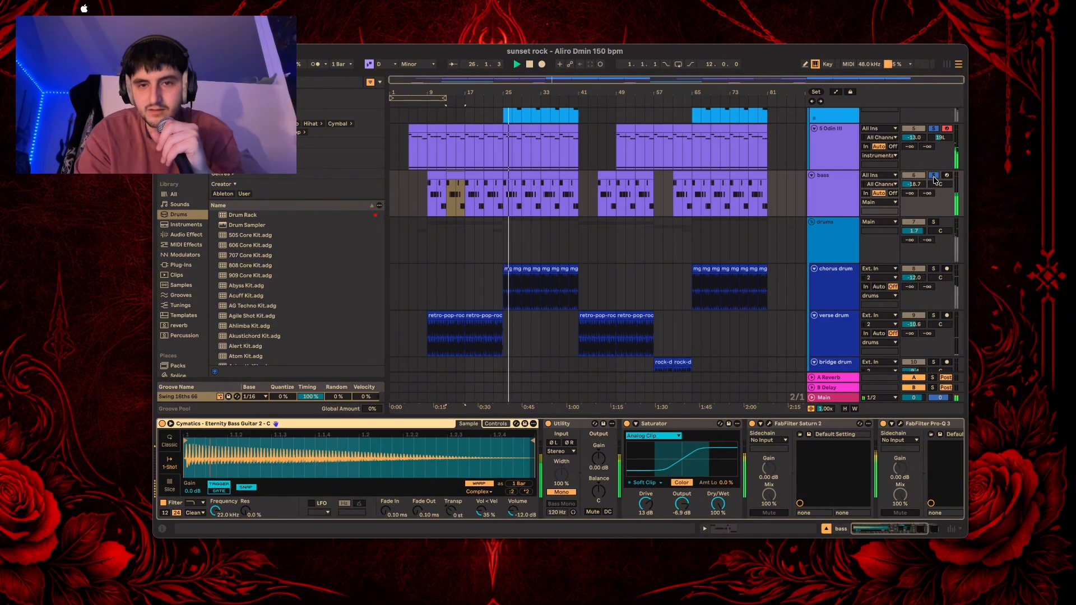
Step: Solo the instruments group, listen to it while reviewing the tracks below, and stop playback
scroll(934, 179, up, 5)
click(934, 114)
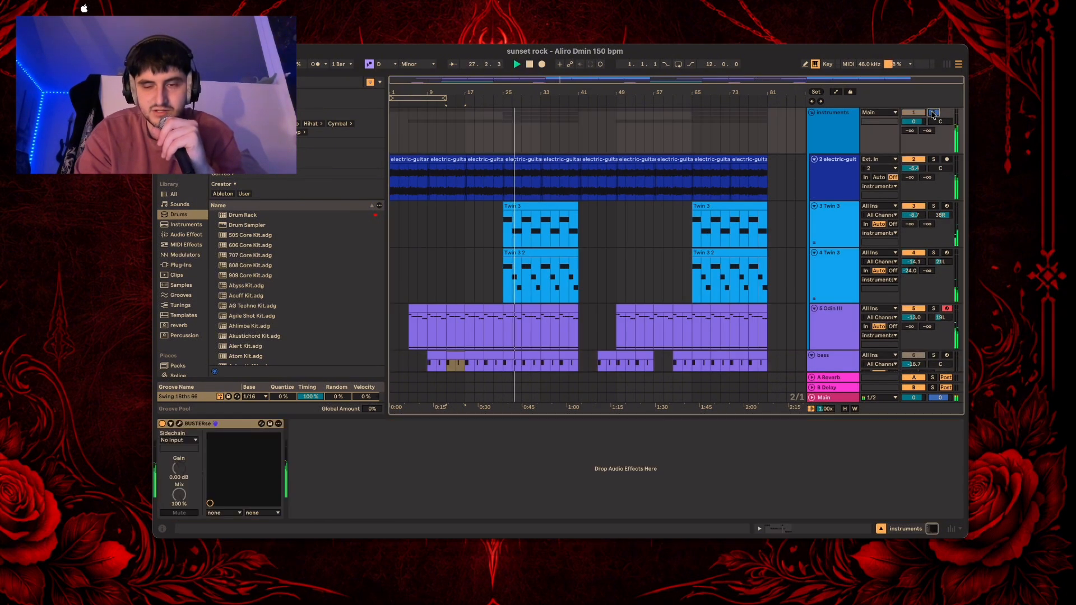
scroll(769, 216, down, 5)
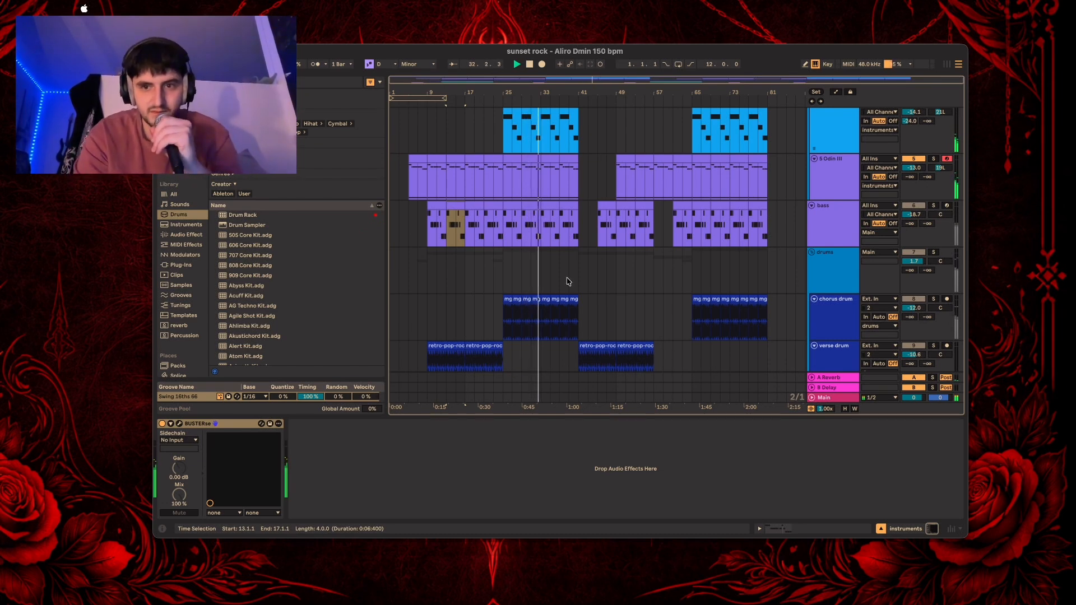
scroll(494, 305, down, 1)
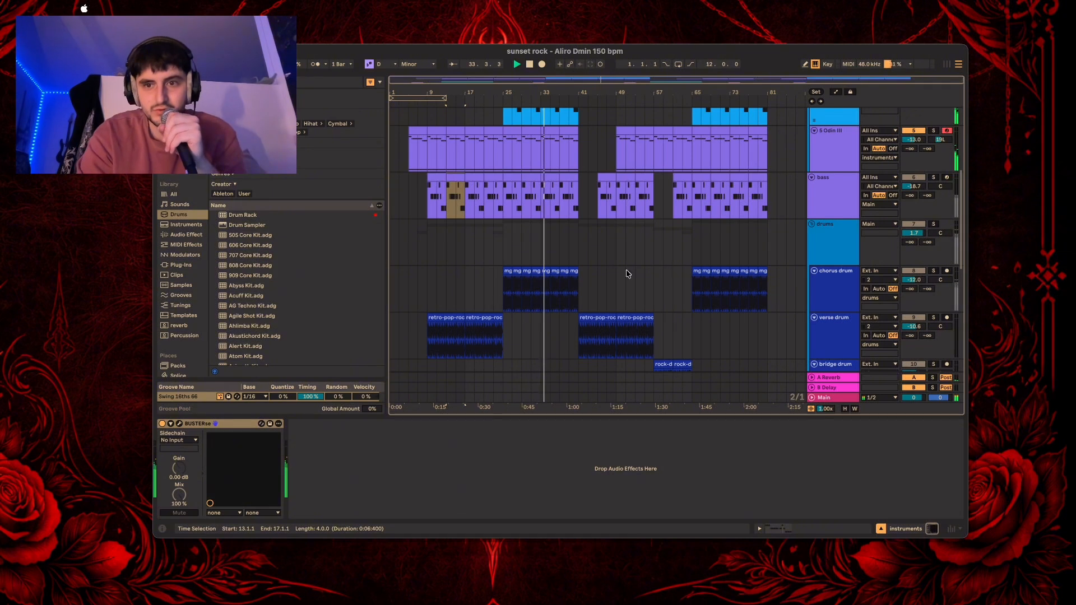
key(space)
Step: Select the drums group to show its effects, solo it, and play it from bar 13
click(836, 246)
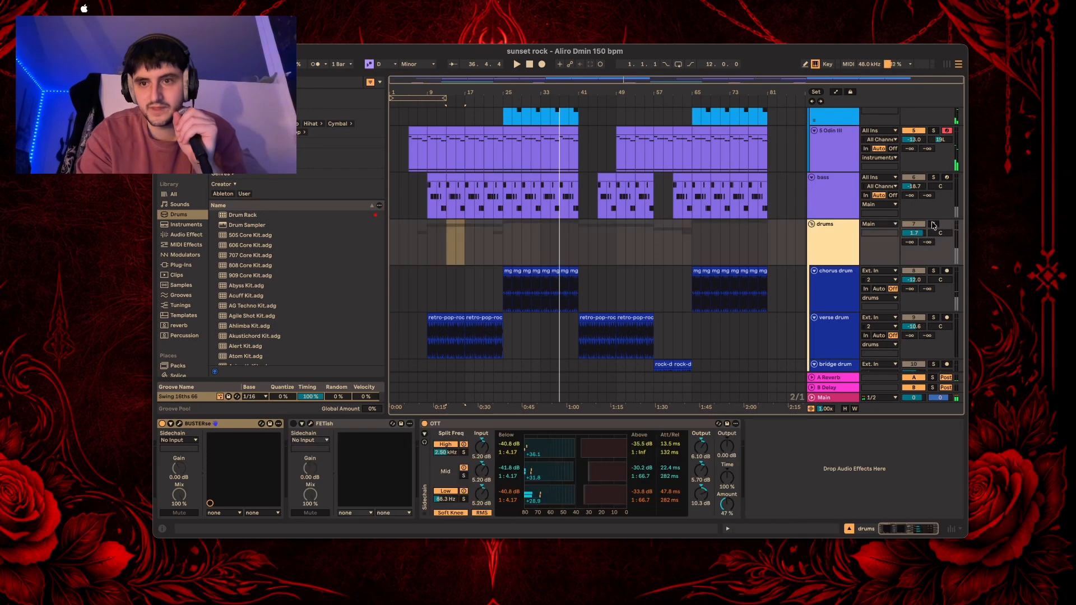
key(space)
key(space)
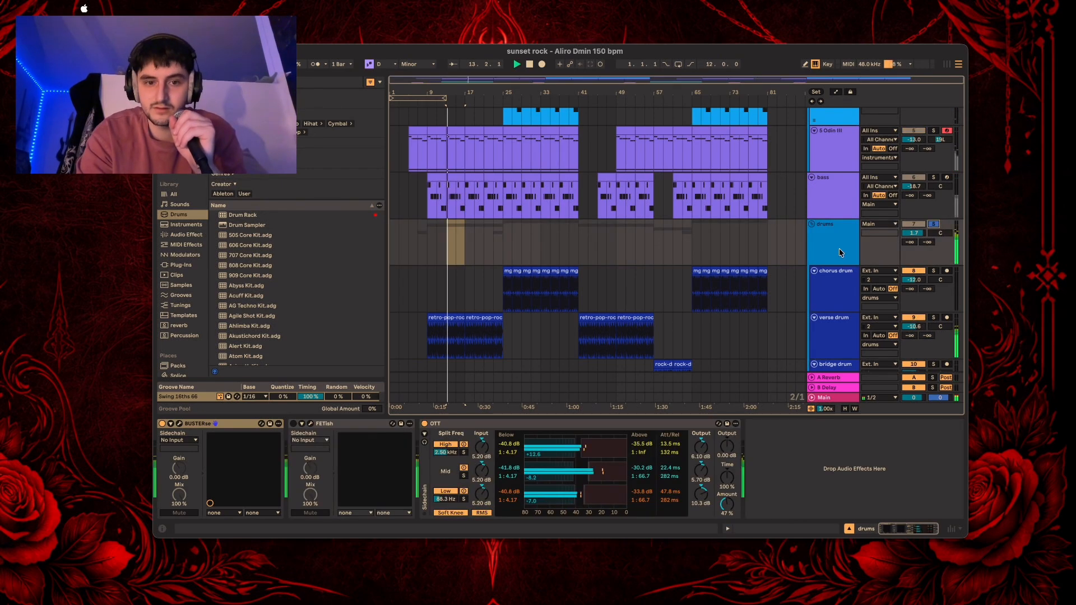
Step: Look over the tracks in the drums group and show the verse drum track's effects during playback
scroll(701, 214, down, 5)
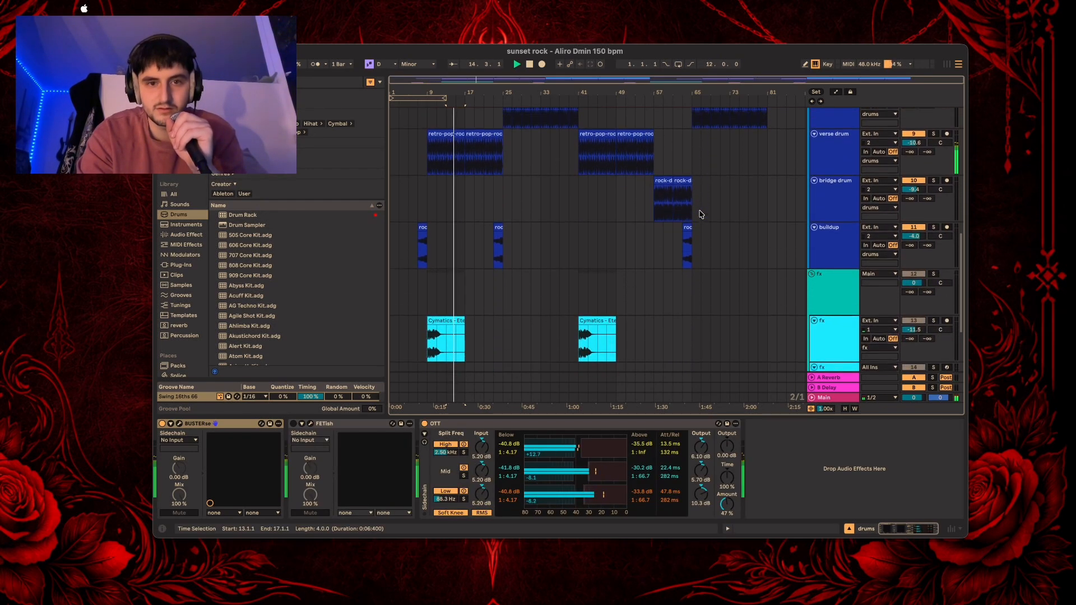
scroll(698, 213, up, 1)
click(829, 181)
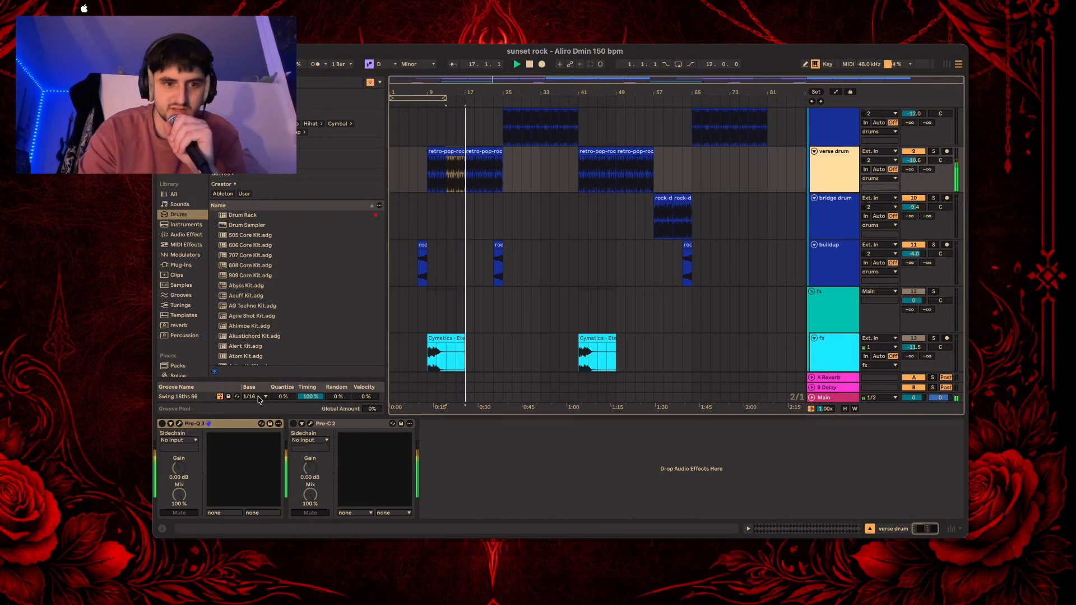
scroll(446, 324, up, 2)
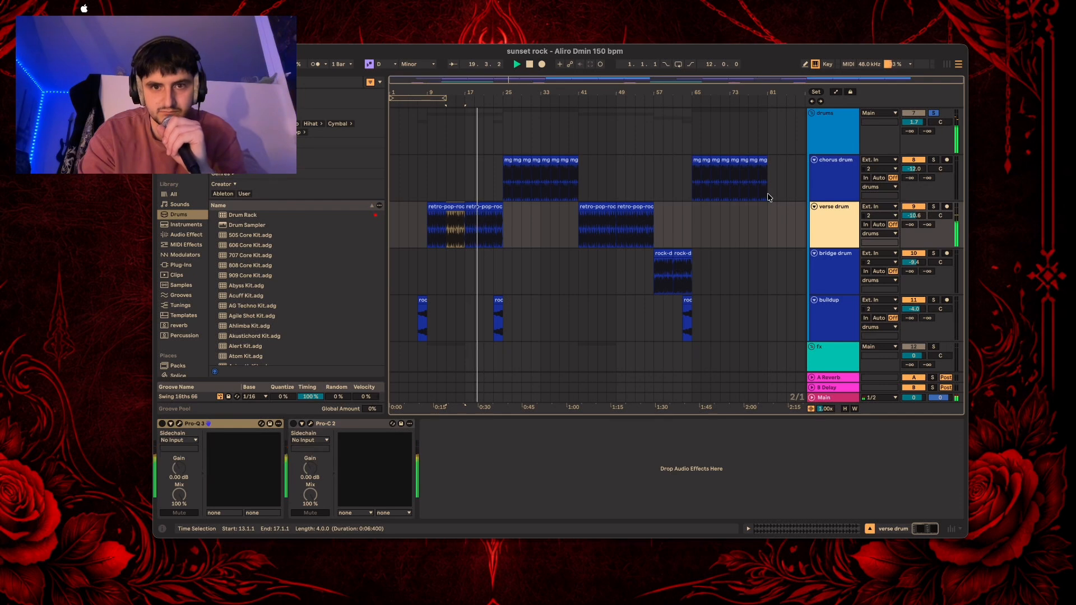
Step: Solo the chorus drum track and play it from the start of its first clip at bar 25
click(501, 189)
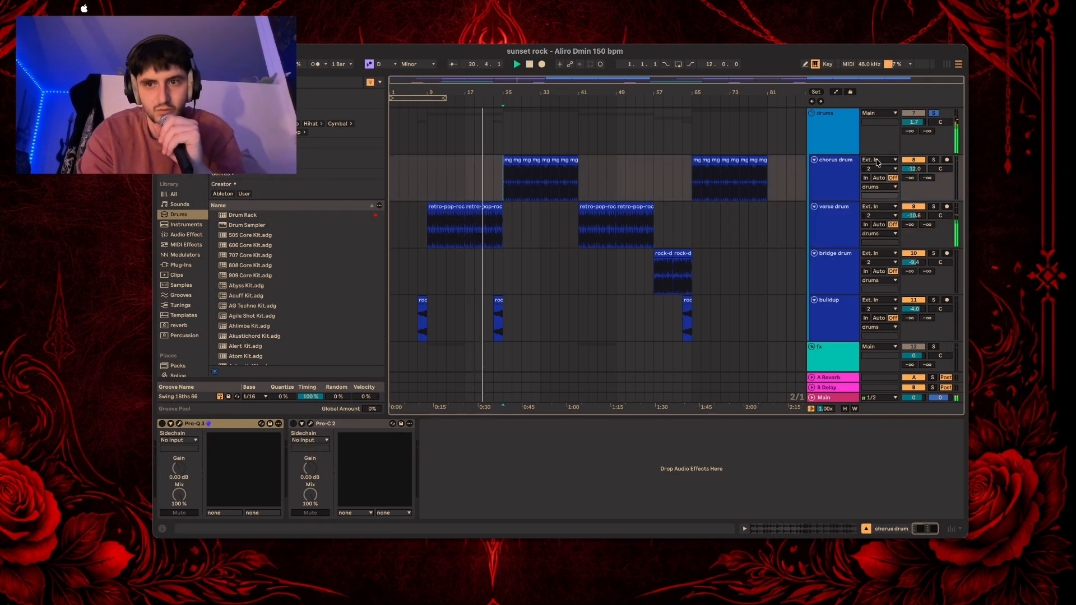
click(937, 161)
key(space)
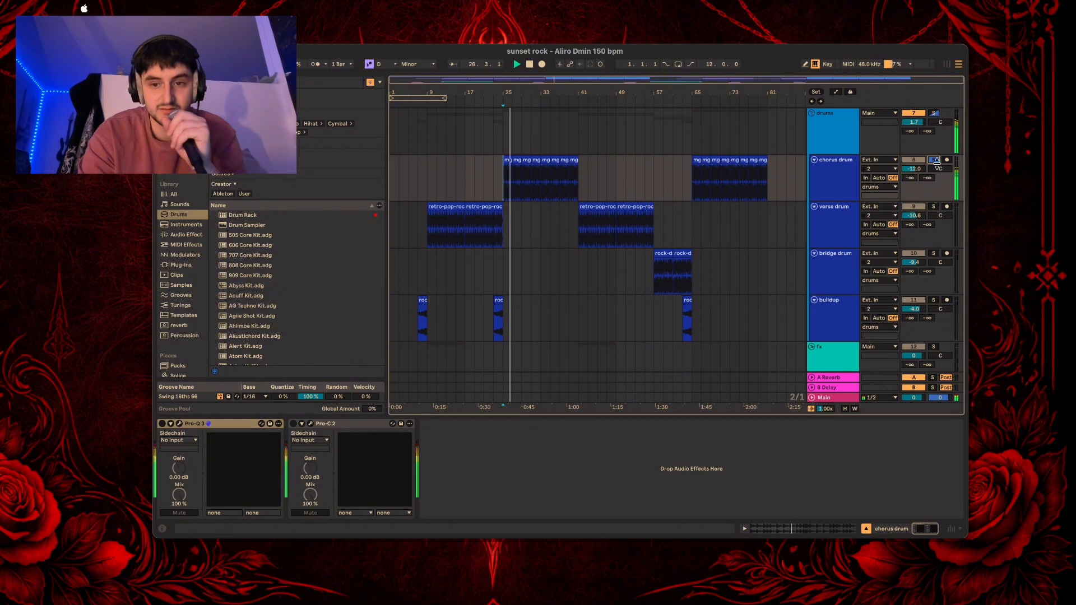
Step: Audition the soloed bridge drum track from bar 57, and solo the buildup track
click(831, 272)
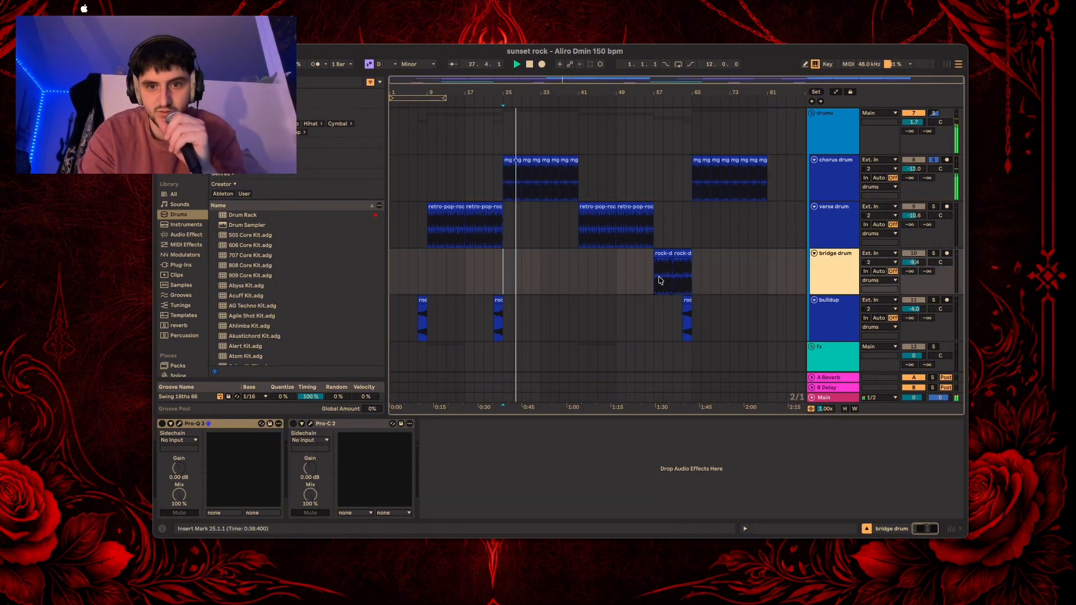
click(656, 280)
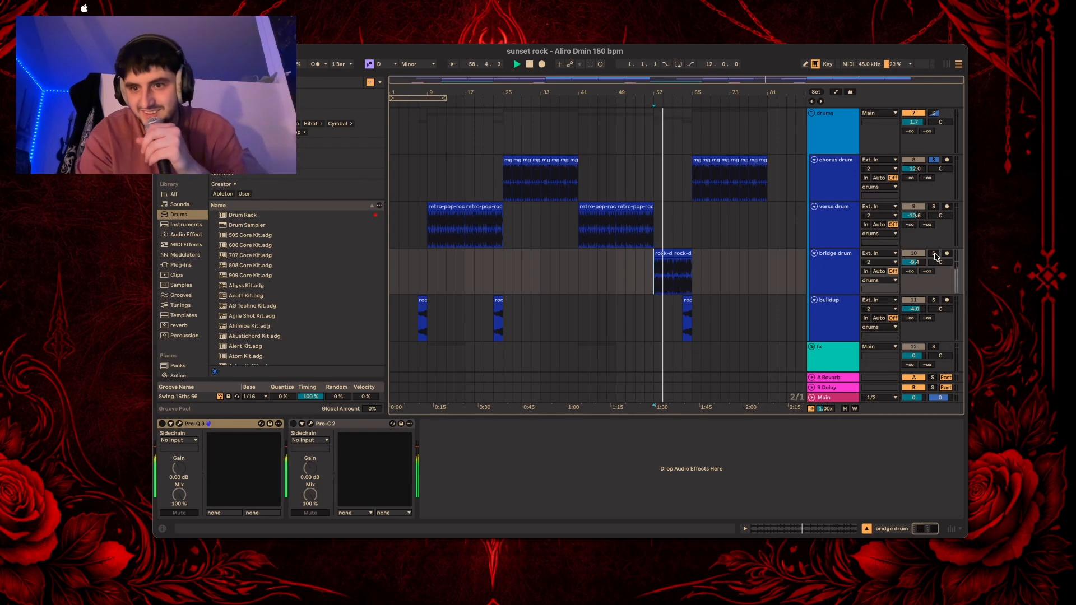
click(935, 254)
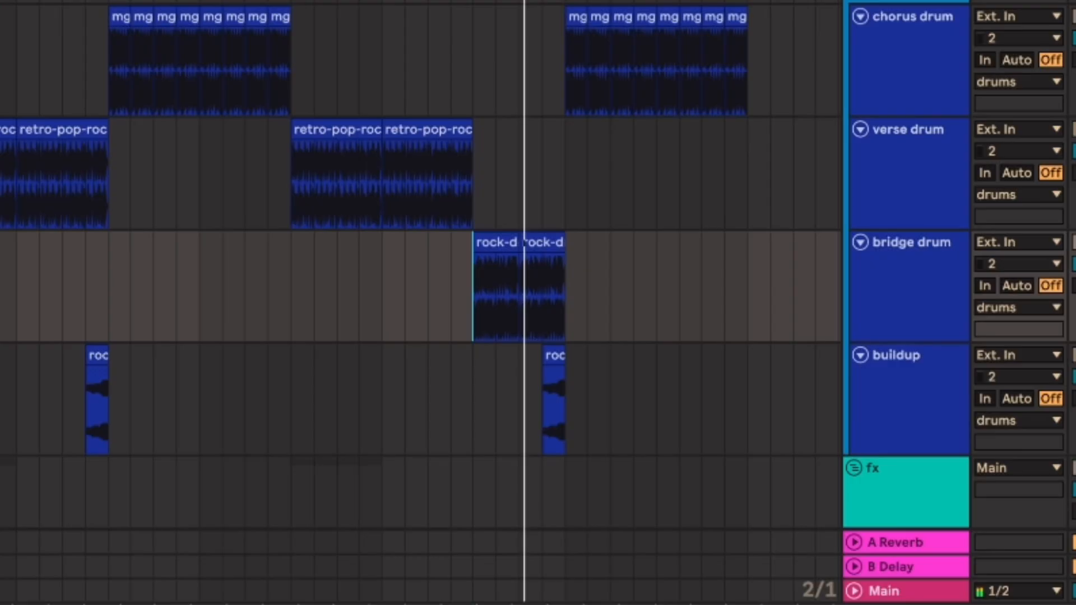
click(1075, 356)
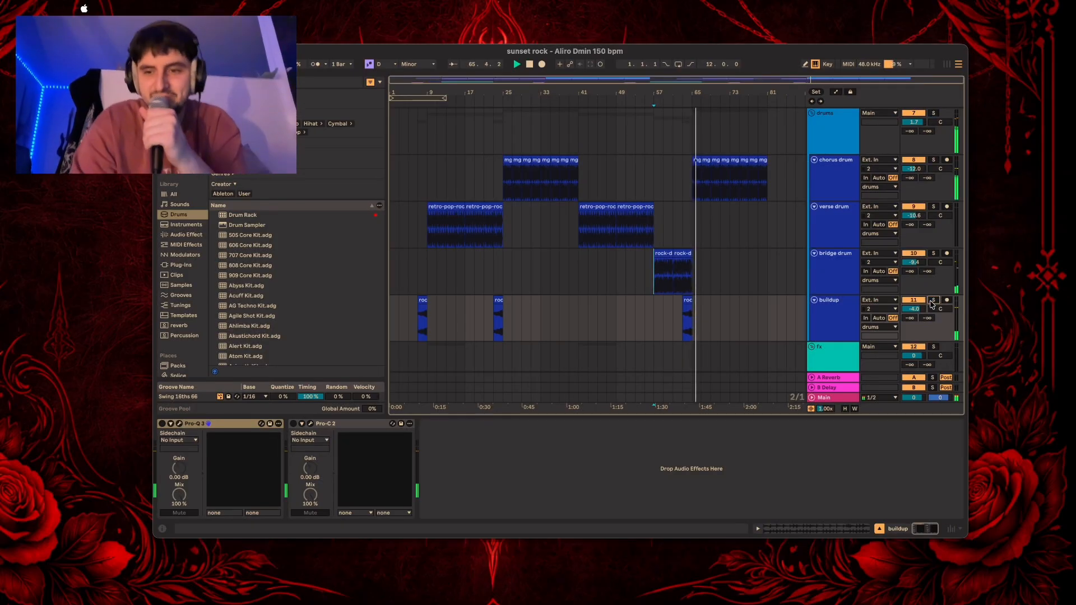
Step: Audition the soloed audio fx track from just before its second Cymatics clip, and turn its solo off
scroll(620, 348, down, 6)
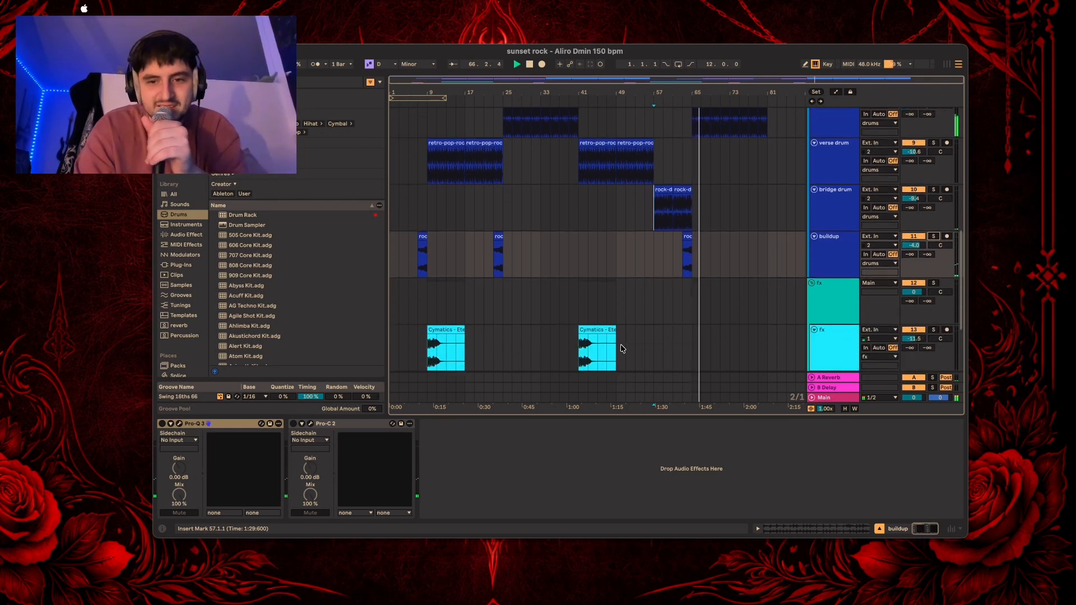
click(570, 250)
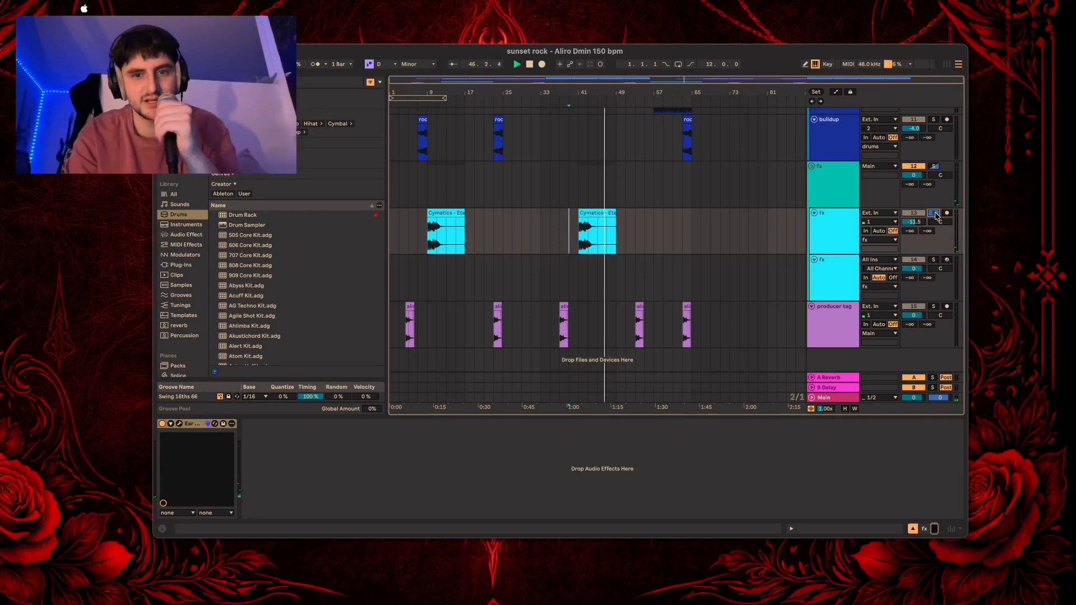
click(934, 213)
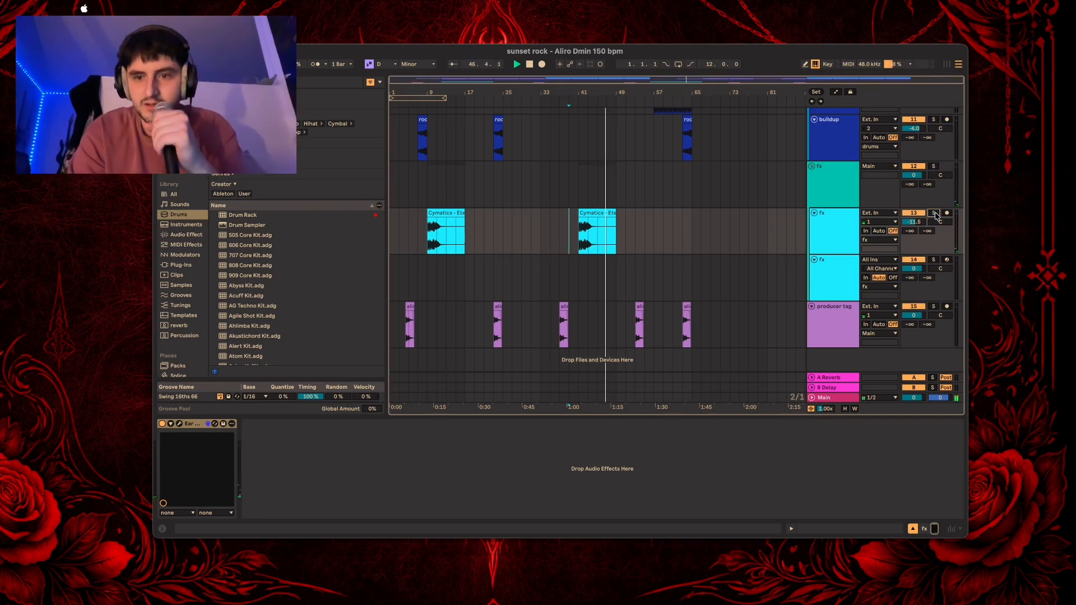
Step: Play the arrangement from the producer tag clip at bar 53 with the tag track's effects shown
click(637, 324)
key(space)
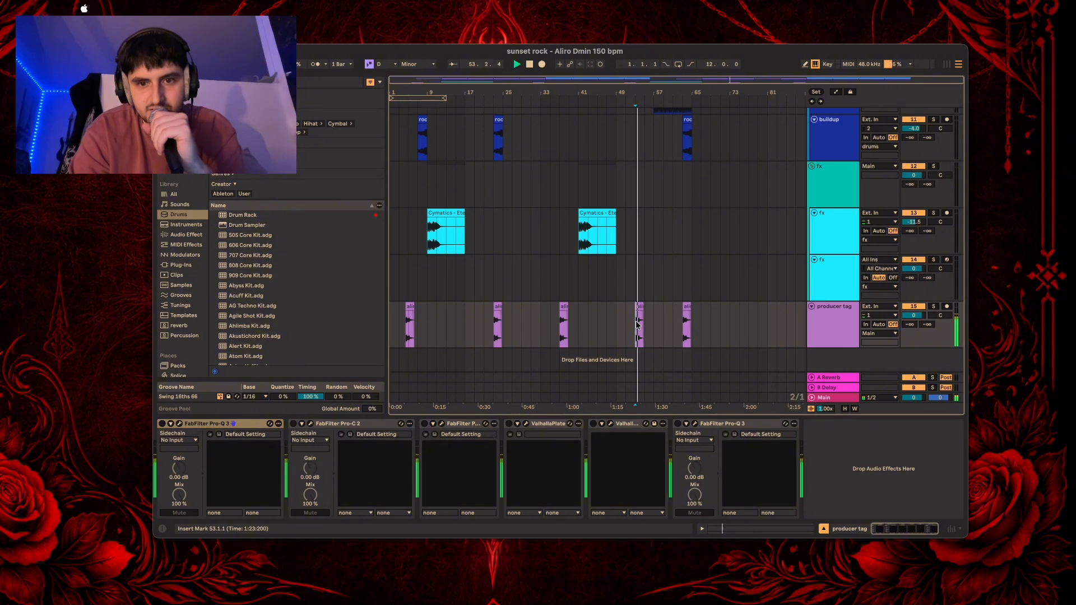
scroll(714, 292, up, 5)
scroll(713, 292, down, 4)
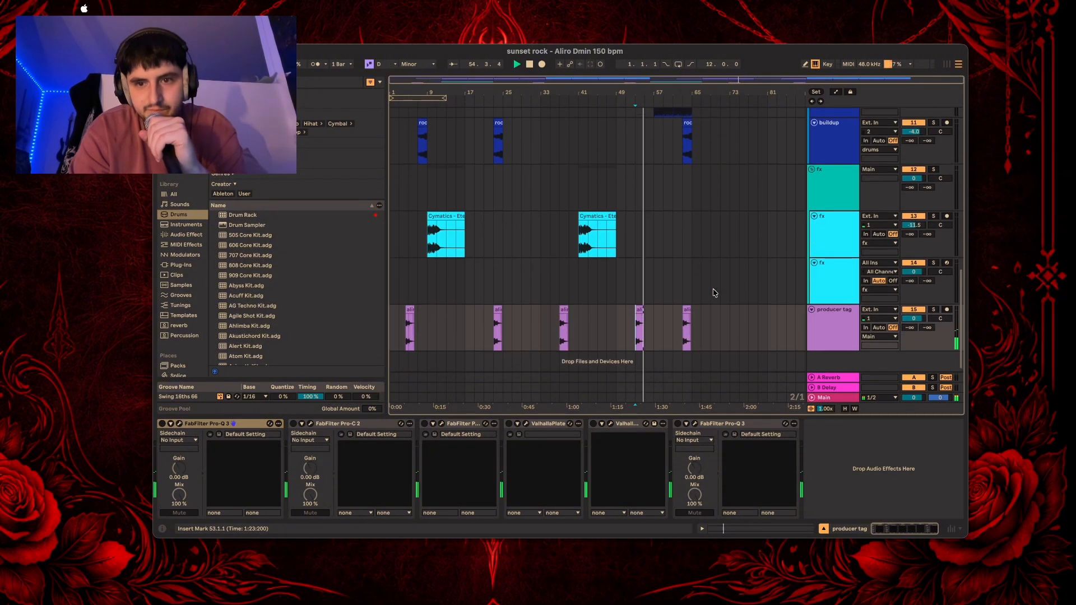
Step: Select the drums group and examine its BUSTERse compressor settings
click(824, 202)
scroll(824, 205, up, 5)
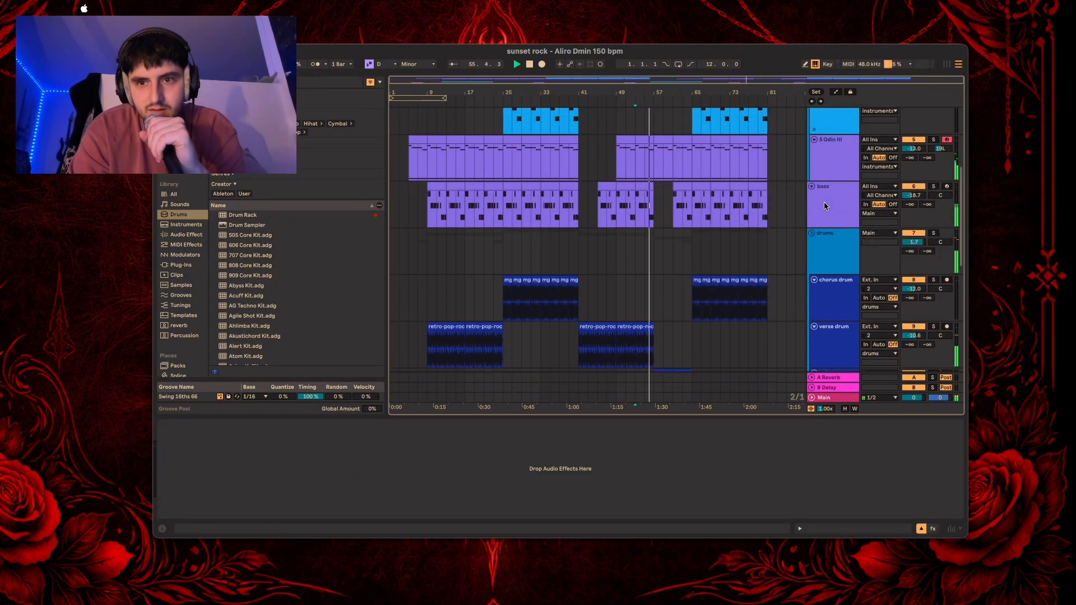
click(829, 242)
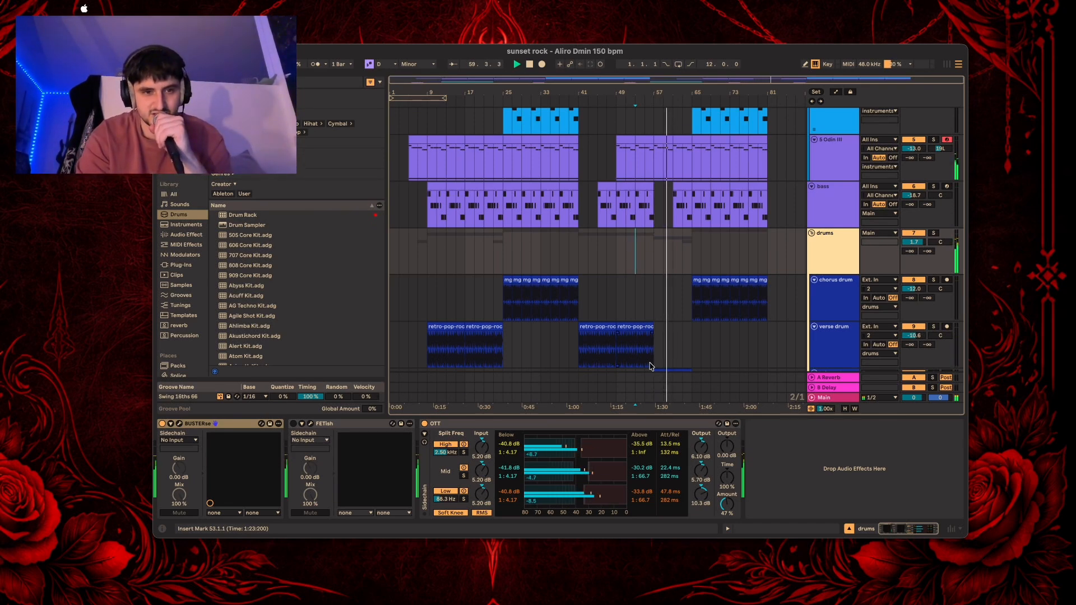
click(179, 424)
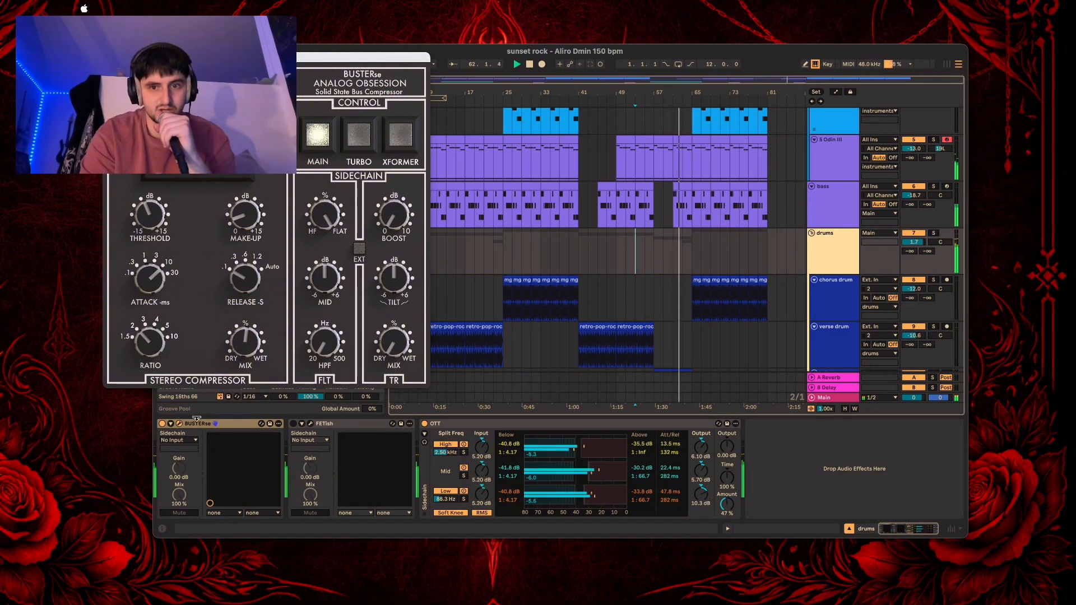
scroll(662, 353, down, 2)
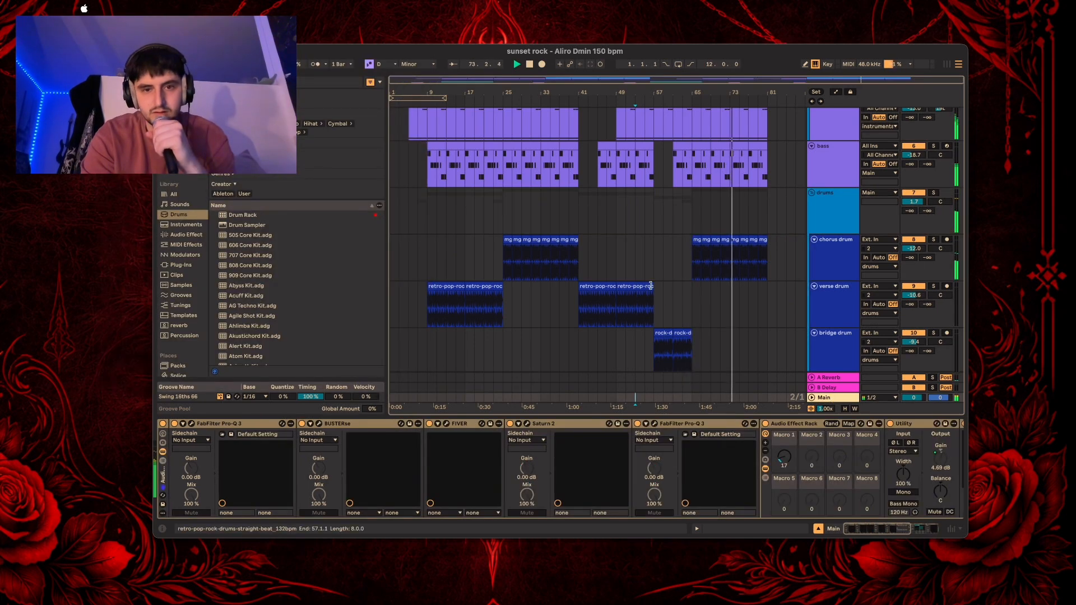
Step: Examine the first FabFilter Pro-Q 3 on the Main track while playing the song from bar 9
click(426, 254)
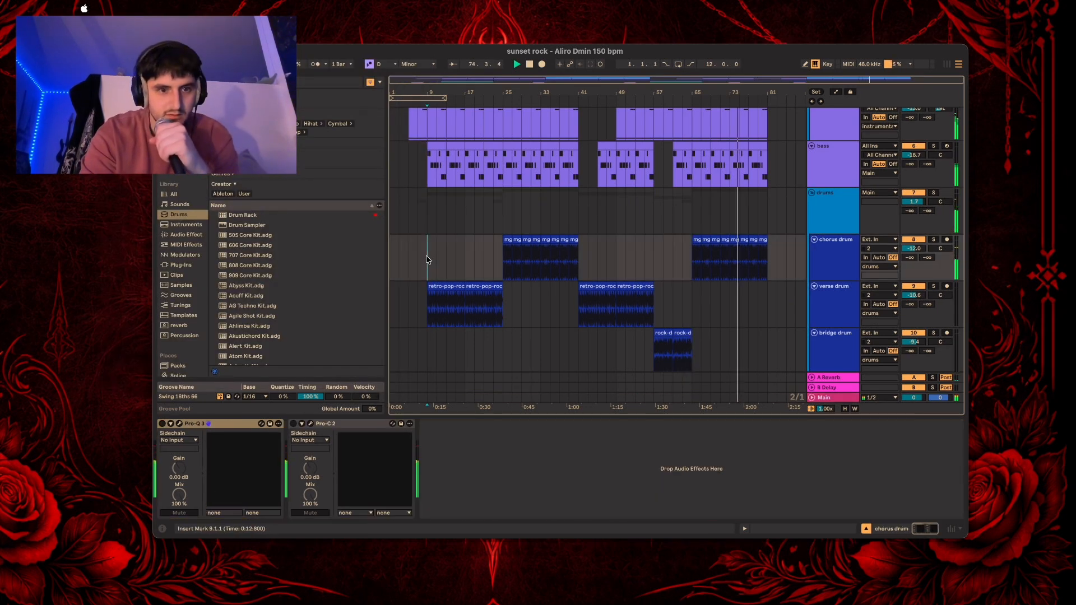
click(838, 398)
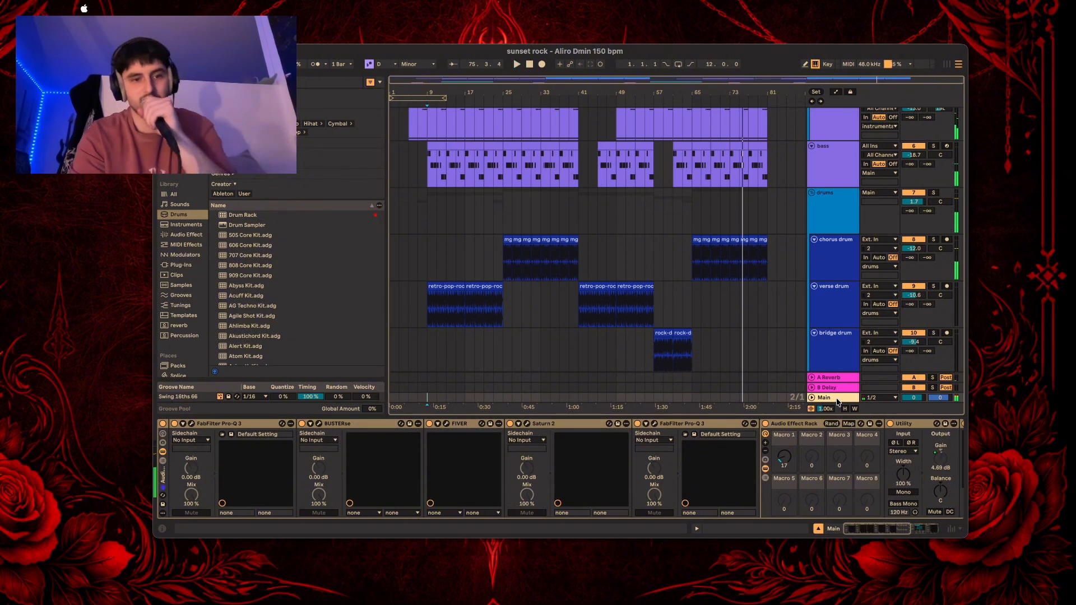
click(192, 424)
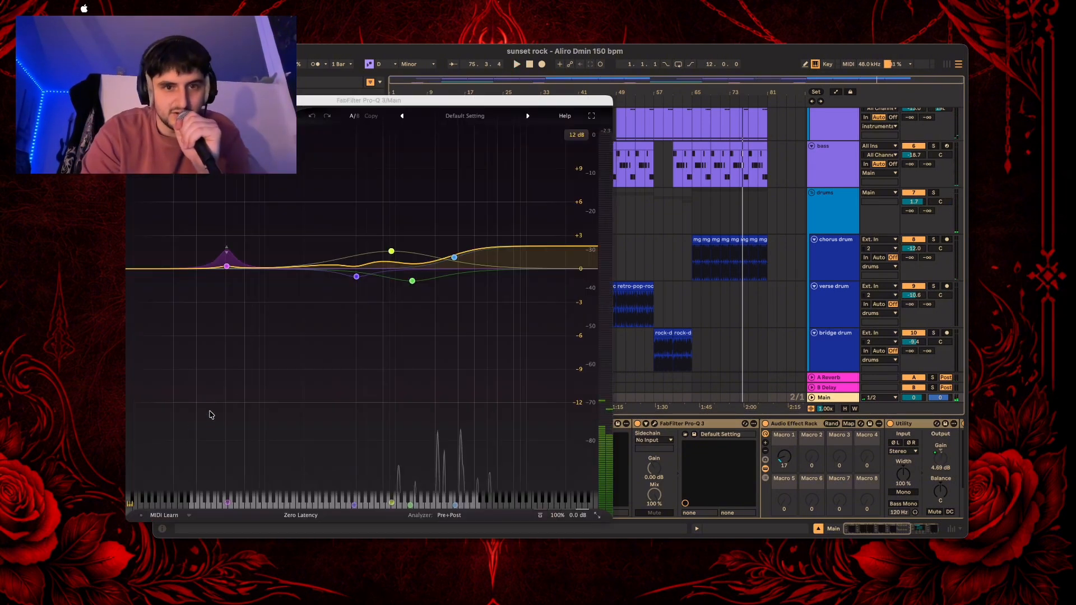
key(space)
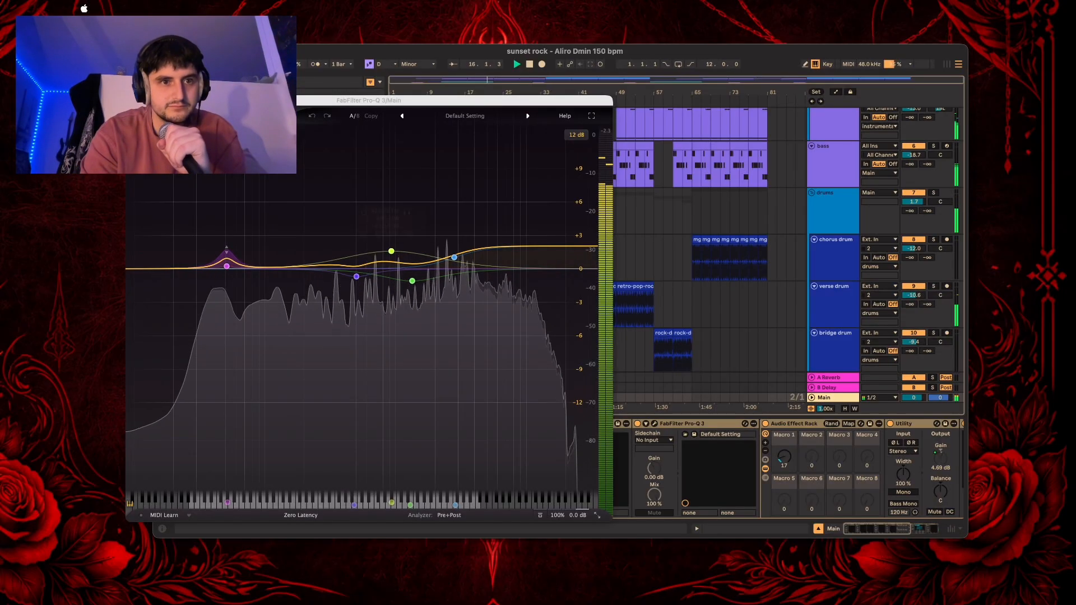
key(super+alt+p)
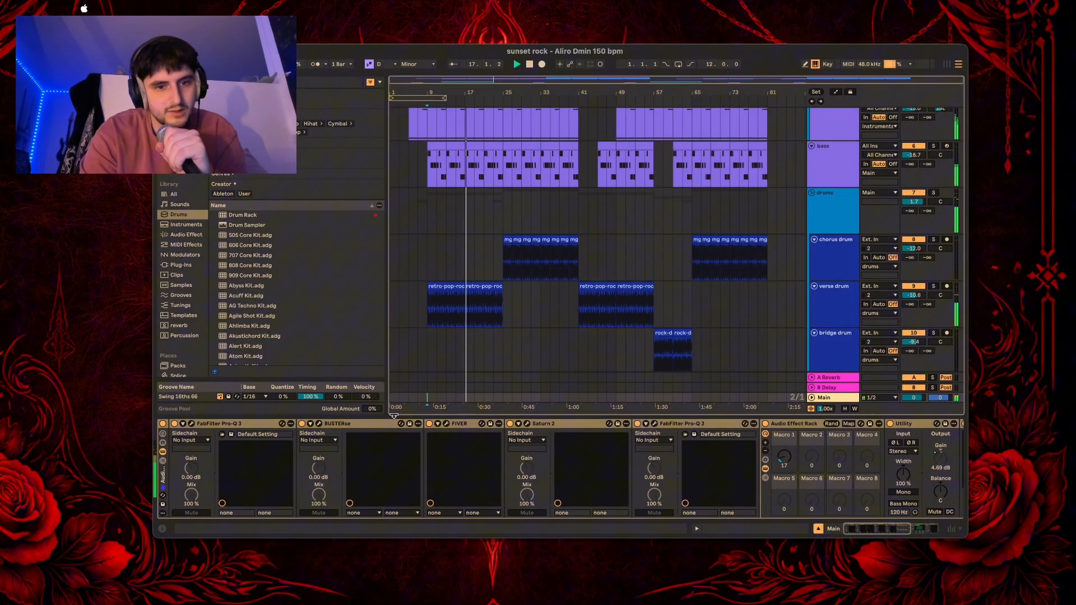
Step: Examine the Main track's BUSTERse compressor and FIVER equalizer settings, hiding each plug-in window after viewing
click(319, 425)
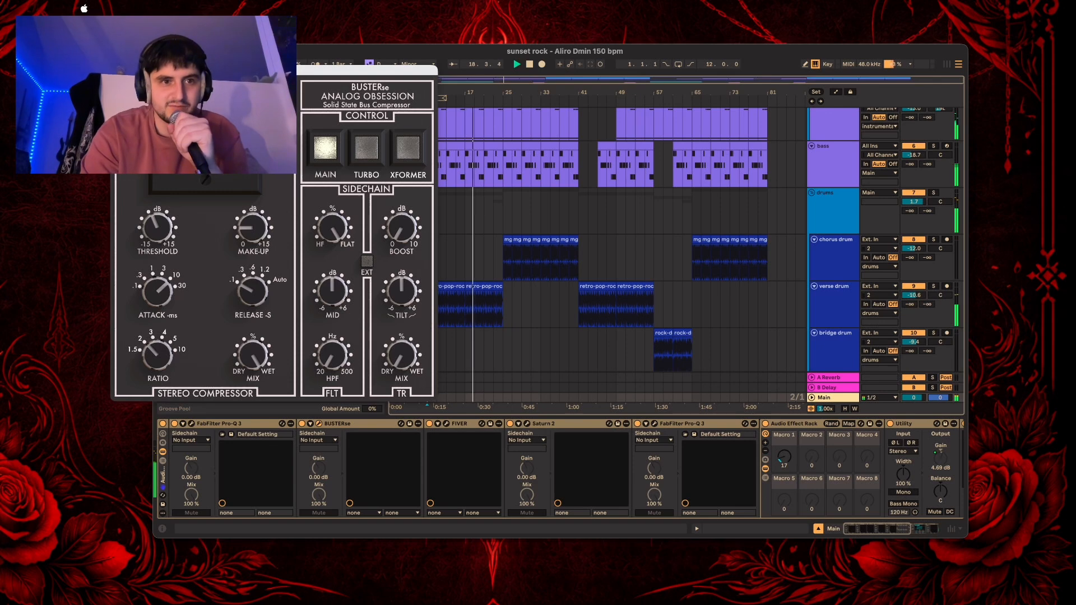
key(super+alt+p)
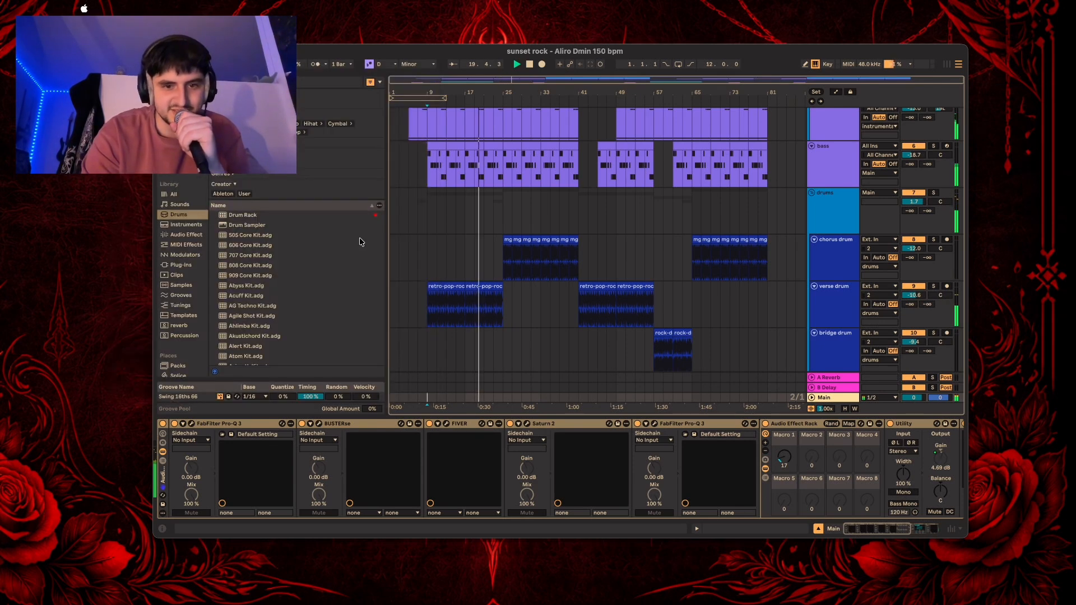
click(446, 425)
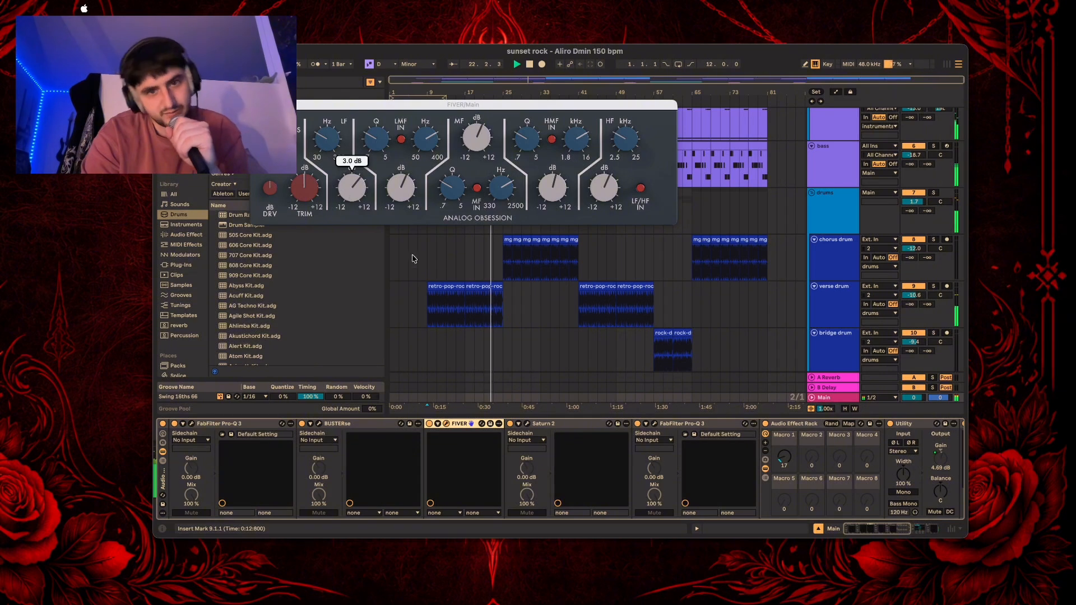
mouse_move(305, 141)
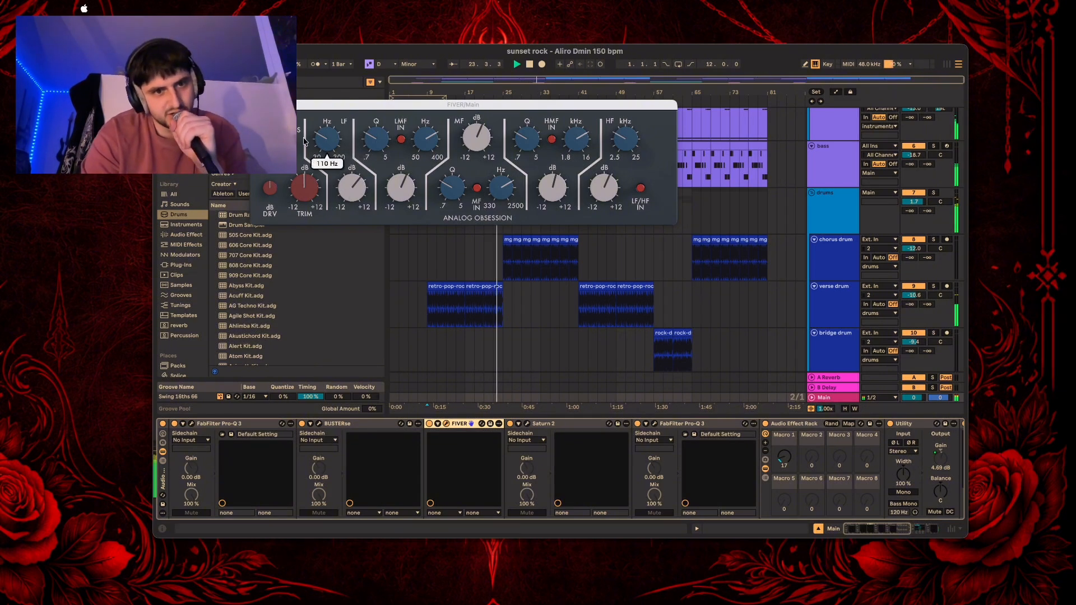
key(super+alt+p)
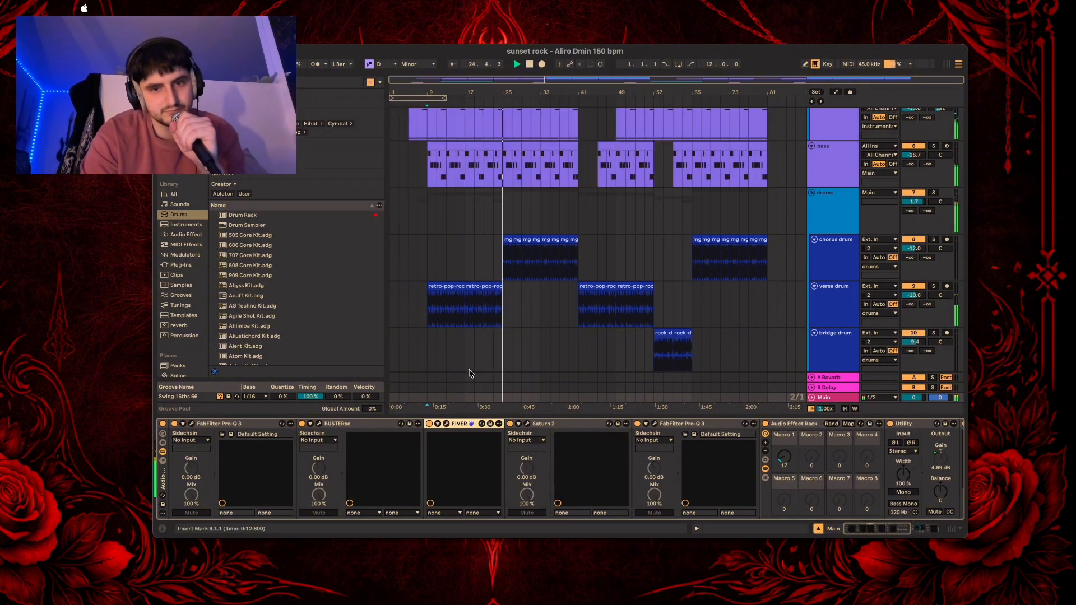
Step: Stop playback, open Saturn 2 on the Main track, and show the settings of band 4
key(space)
click(527, 425)
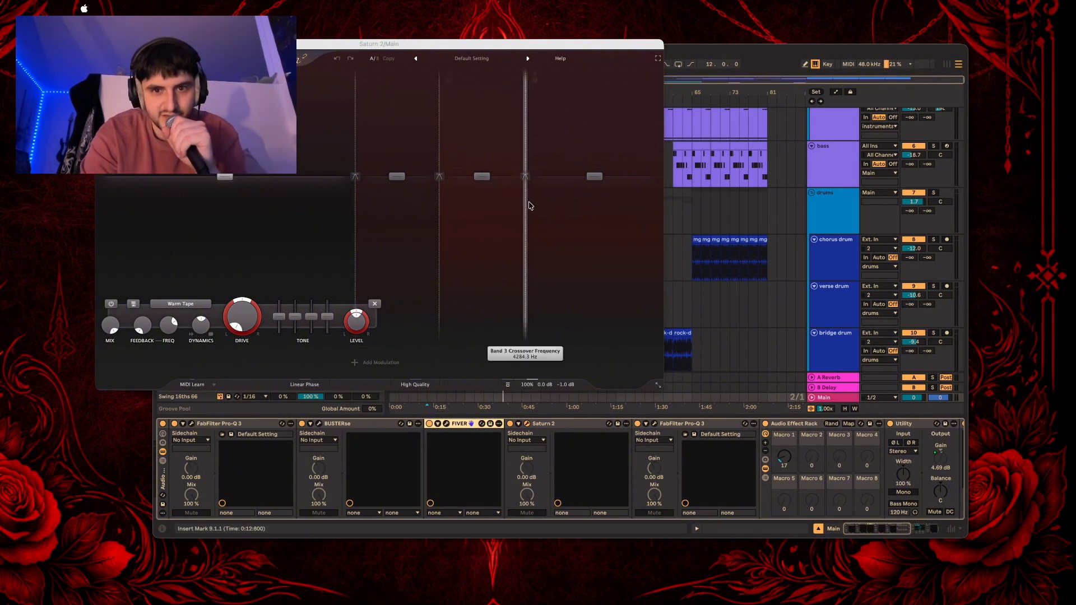
click(595, 179)
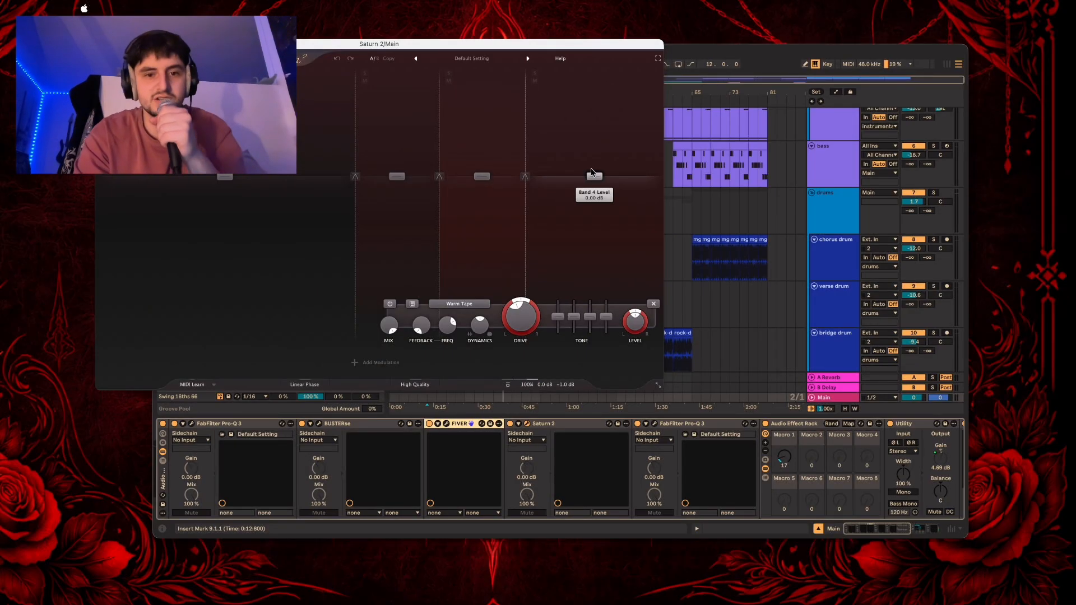
Step: Audition the Main track's Saturn 2 and second FabFilter Pro-Q 3 during playback, hiding each plug-in window after viewing
key(space)
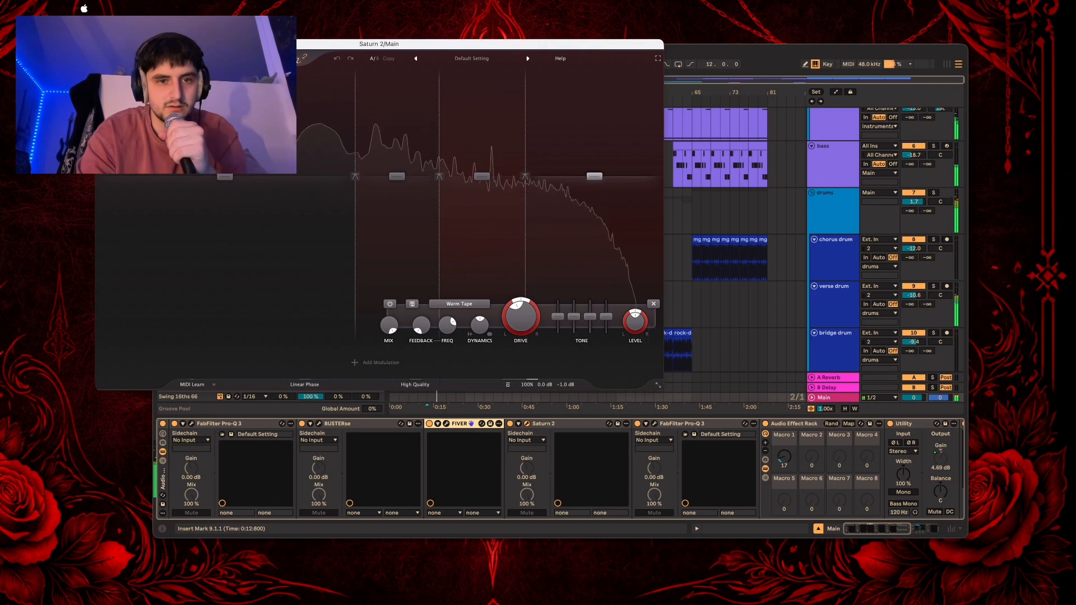
key(super+alt+p)
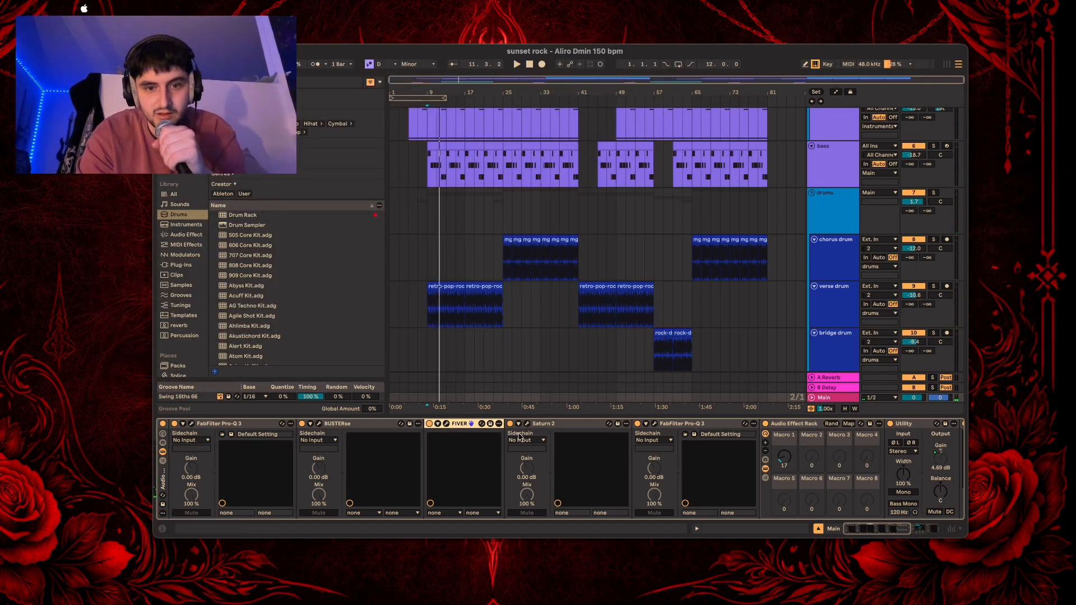
scroll(572, 449, right, 2)
click(620, 424)
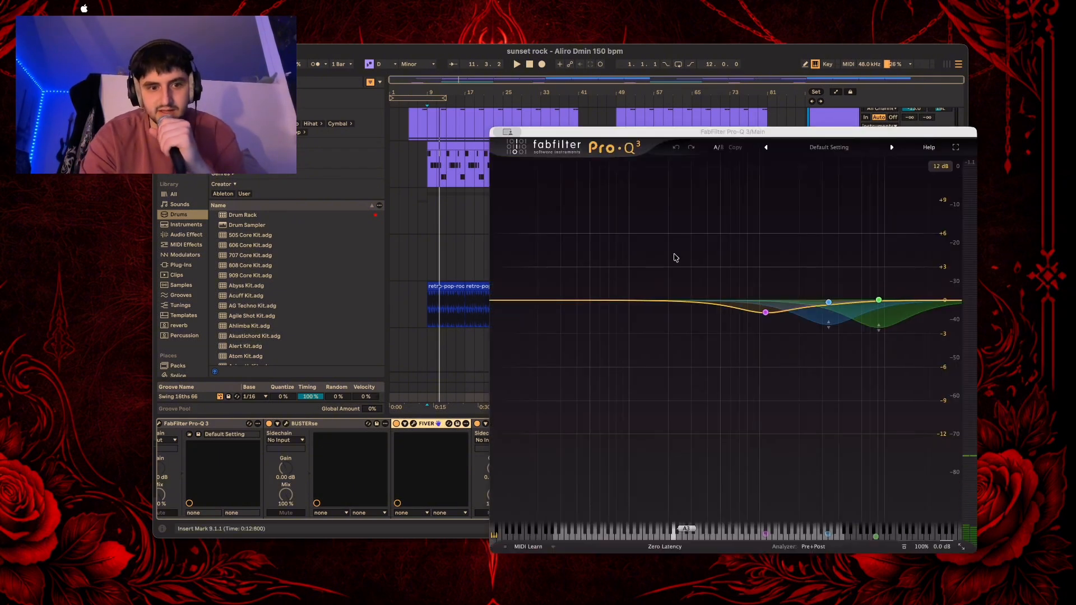
key(space)
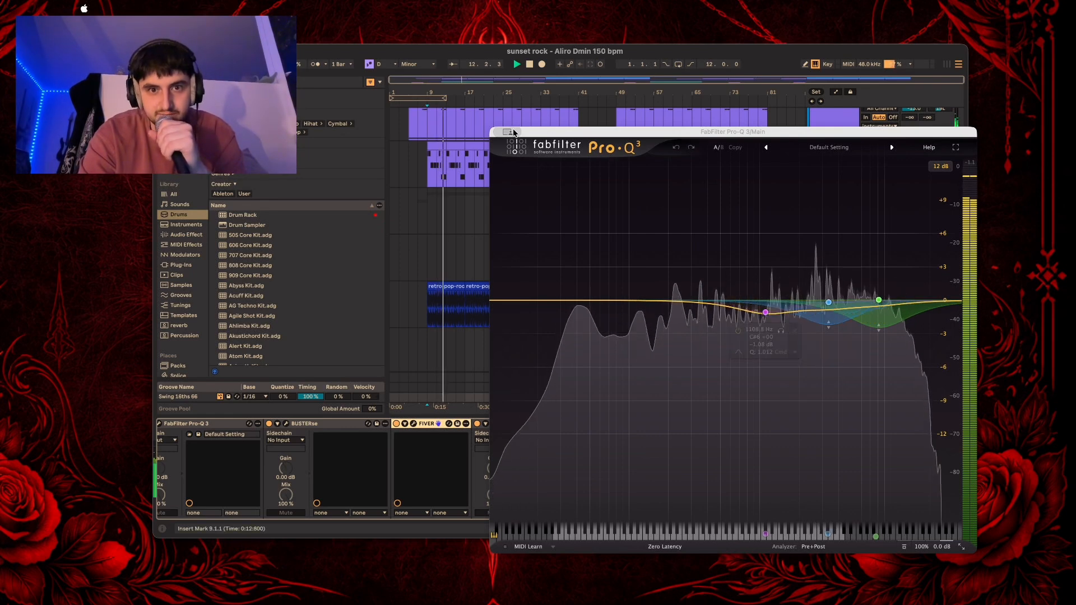
click(496, 132)
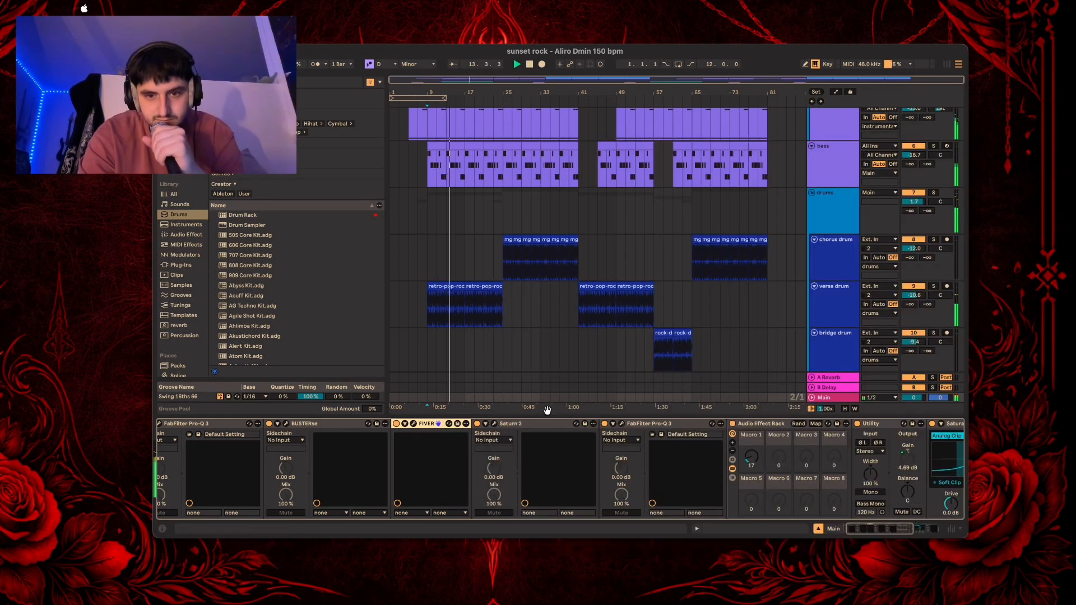
Step: Examine the Utility, Saturator and Pro-L 2 devices ending the Main track's chain, and return to the instrument tracks in the arrangement
scroll(673, 463, right, 5)
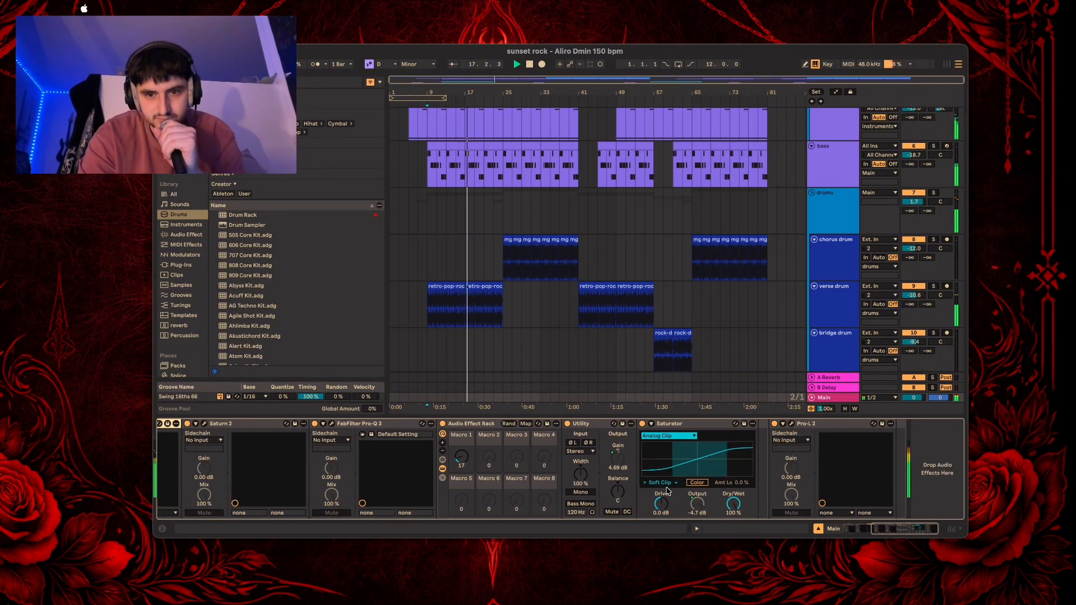
scroll(761, 427, right, 1)
click(792, 424)
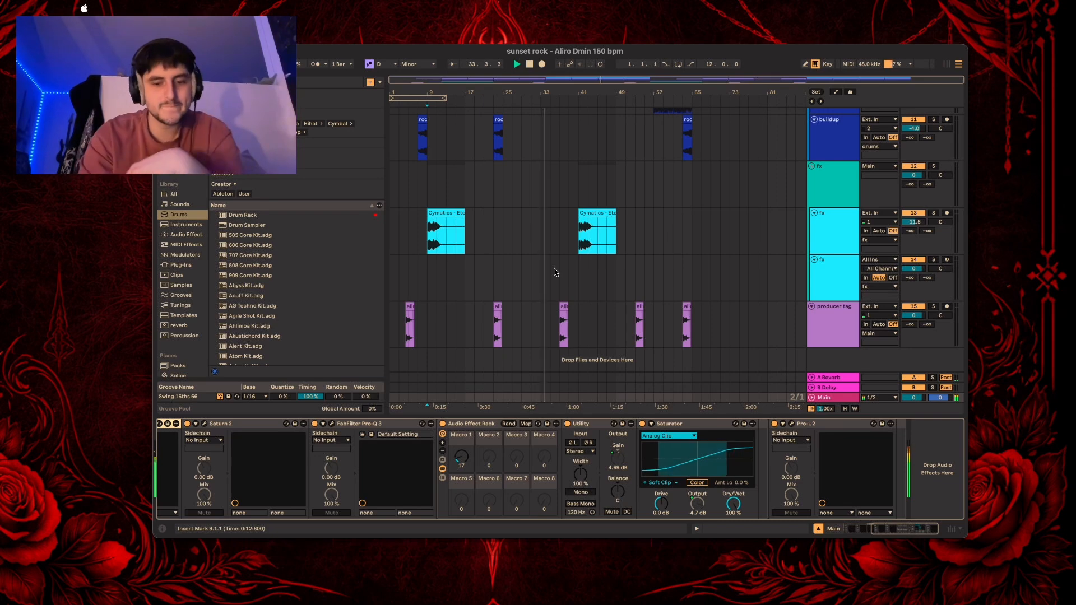
scroll(596, 305, up, 10)
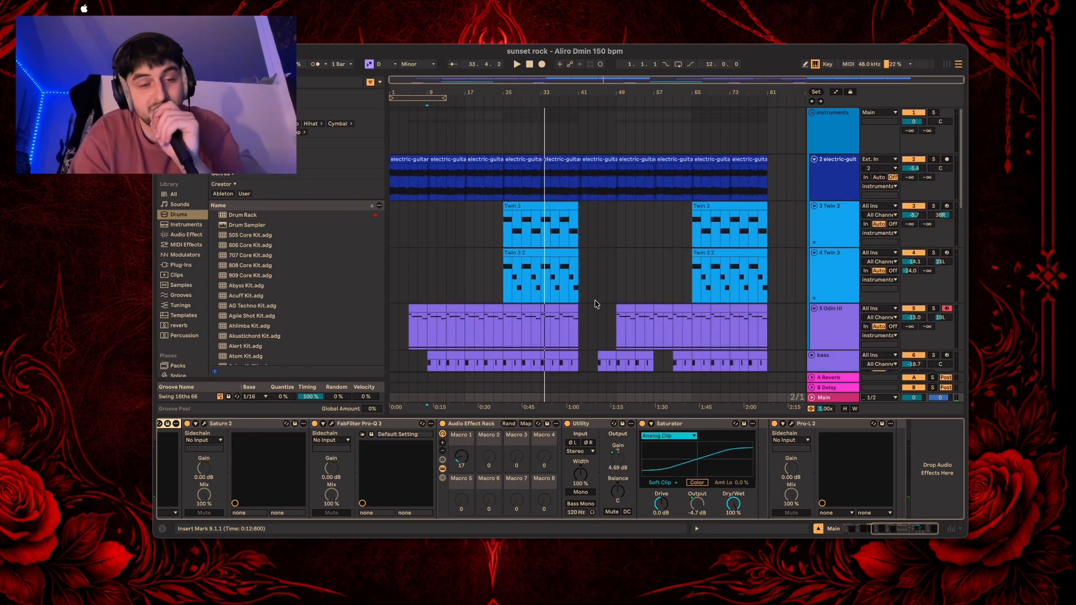
scroll(596, 304, down, 2)
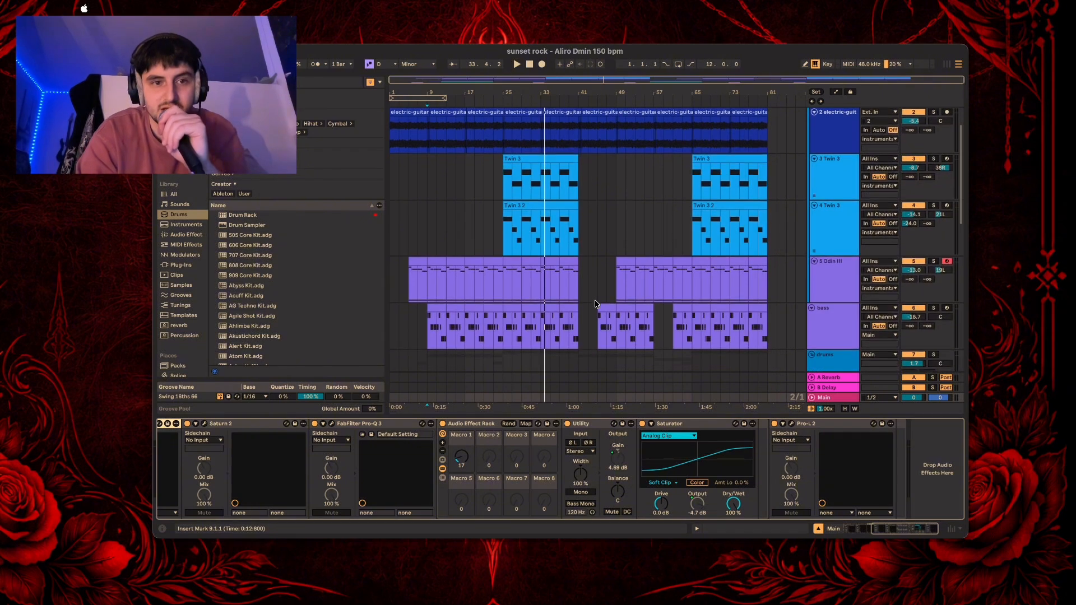